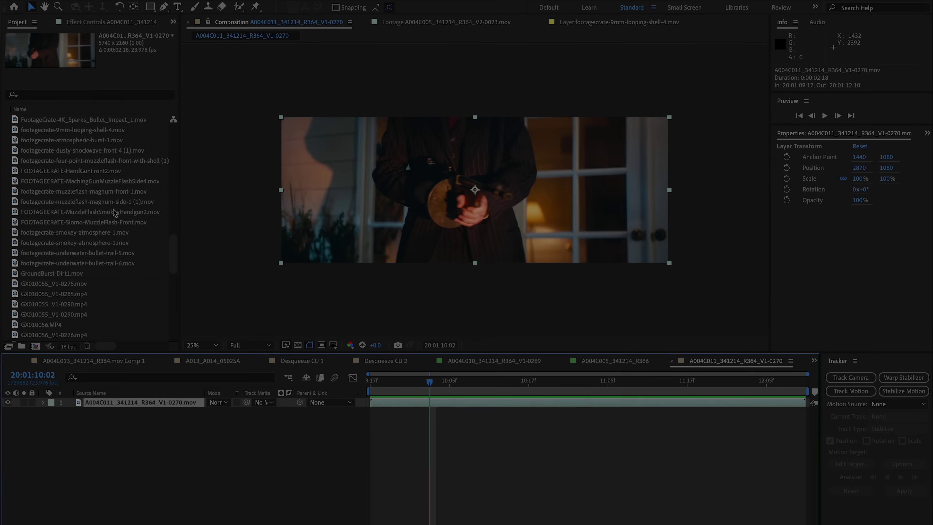
Add MuzzleFlashSmokeyHandgun2 to the composition and rotate it to match the barrel
click(106, 212)
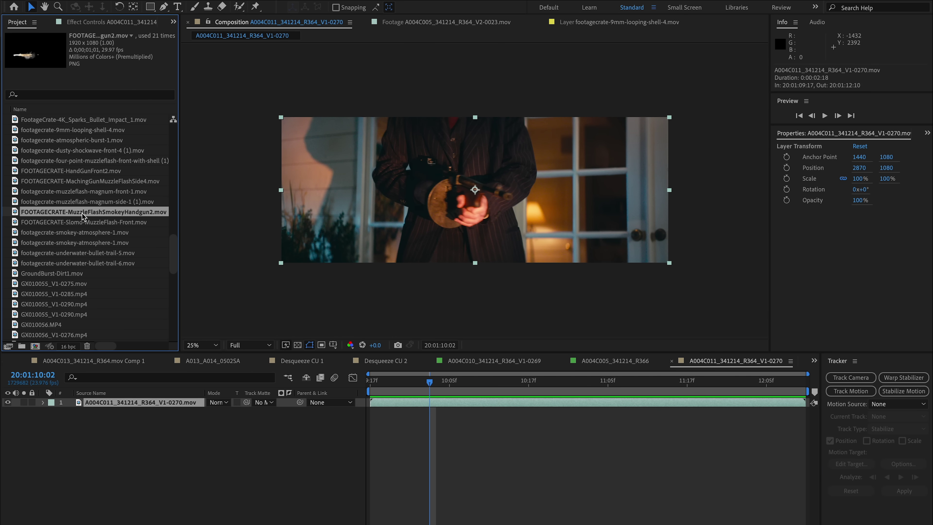
drag(81, 212, 430, 400)
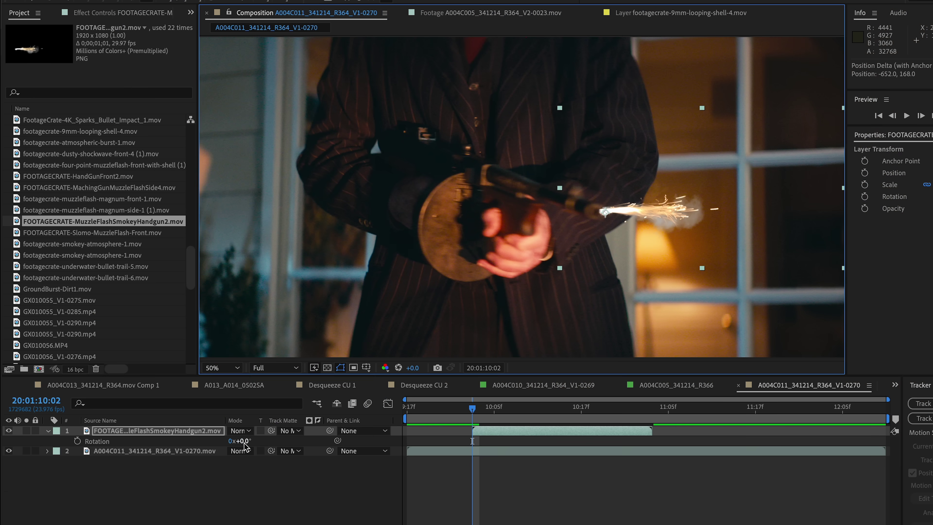
drag(239, 441, 285, 443)
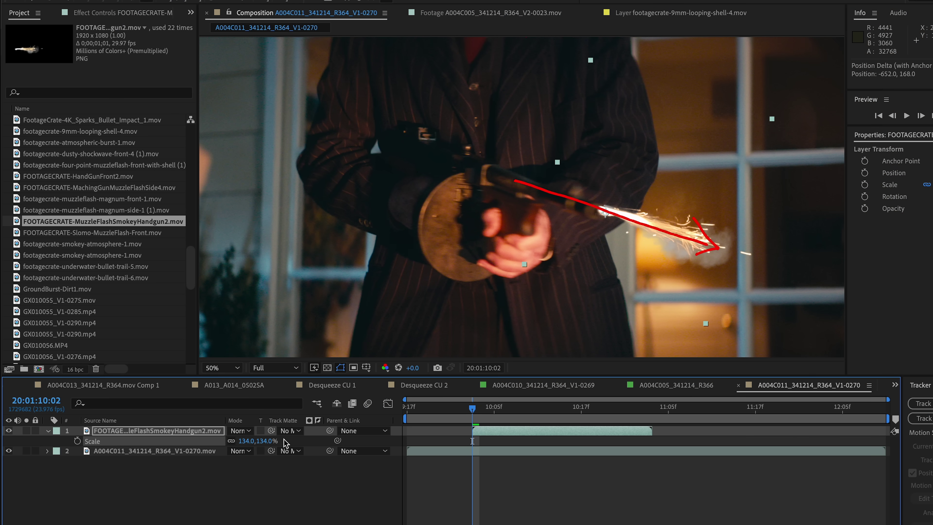
Add HandGunFront2 as a new layer in Add mode, moved to the top and enlarged
click(113, 187)
click(109, 176)
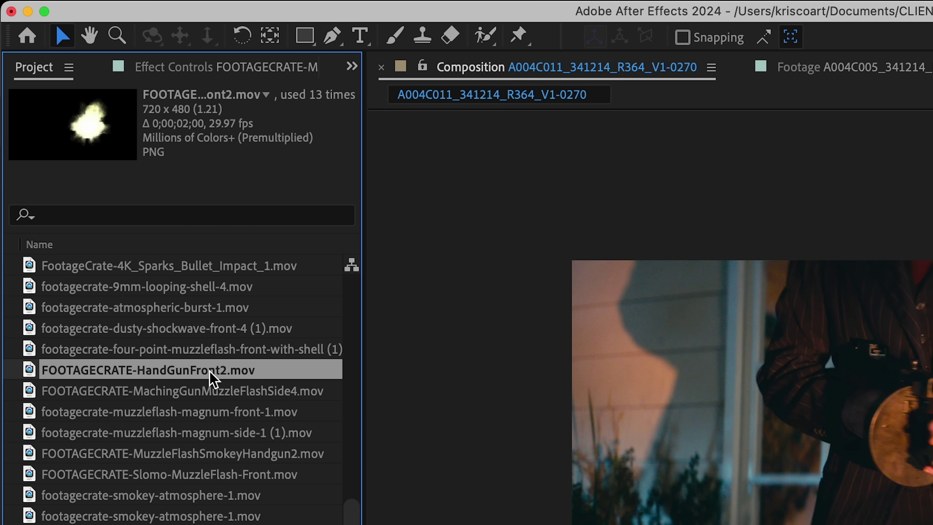
drag(110, 176, 187, 449)
drag(261, 430, 656, 440)
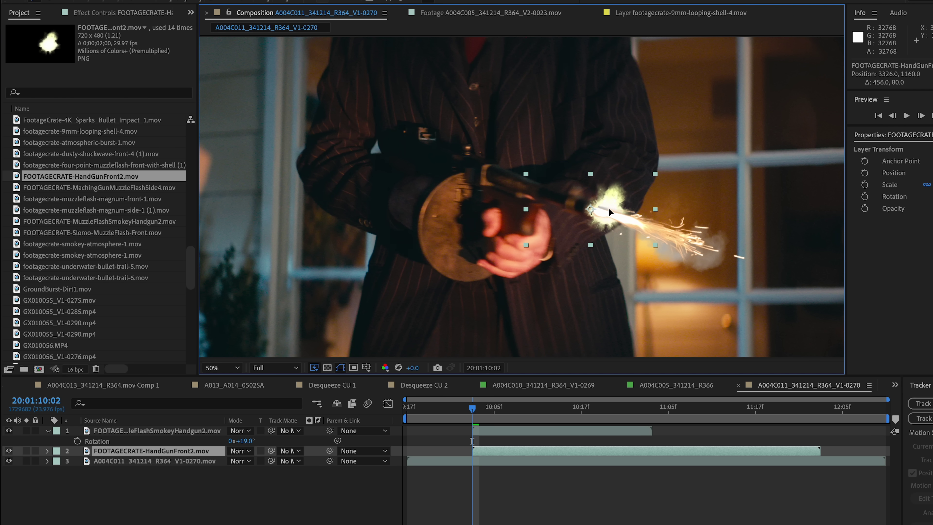
click(332, 432)
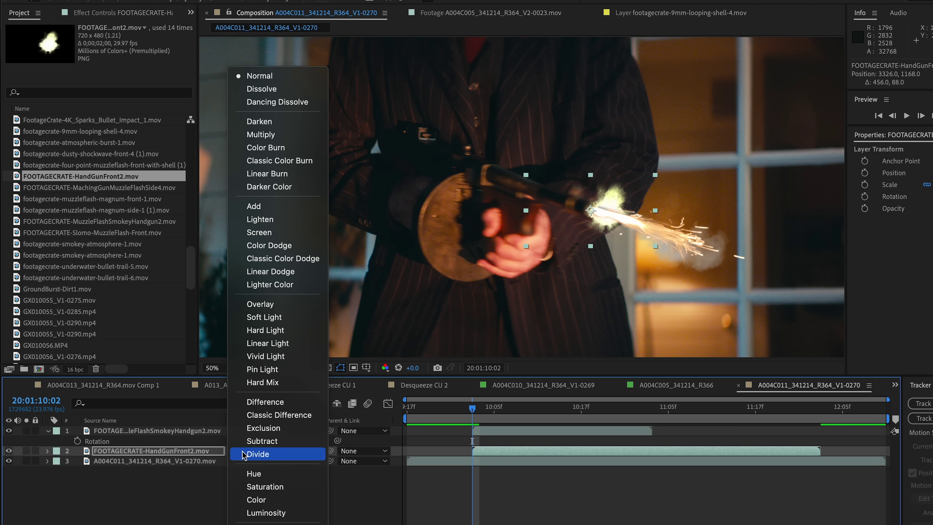
click(276, 212)
drag(154, 450, 158, 428)
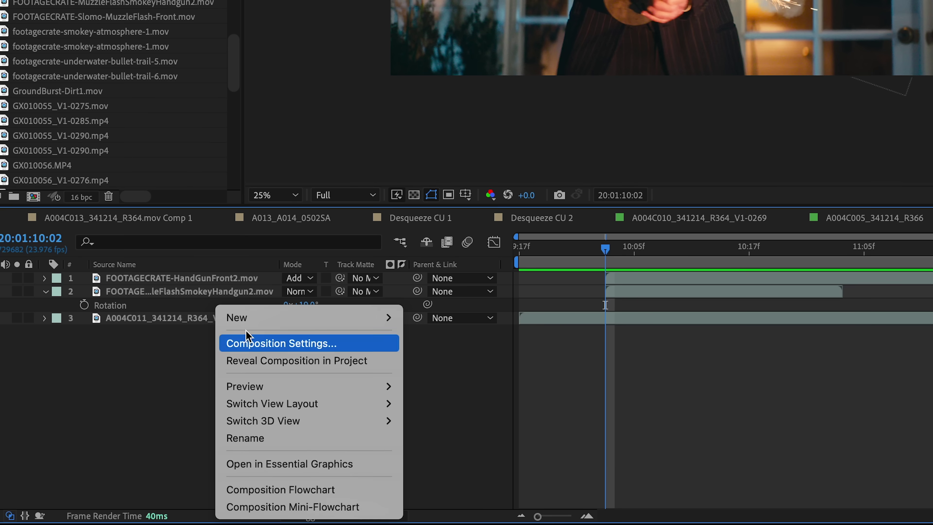
Create a null object layer and enlarge it to cover the gun area
mouse_move(253, 327)
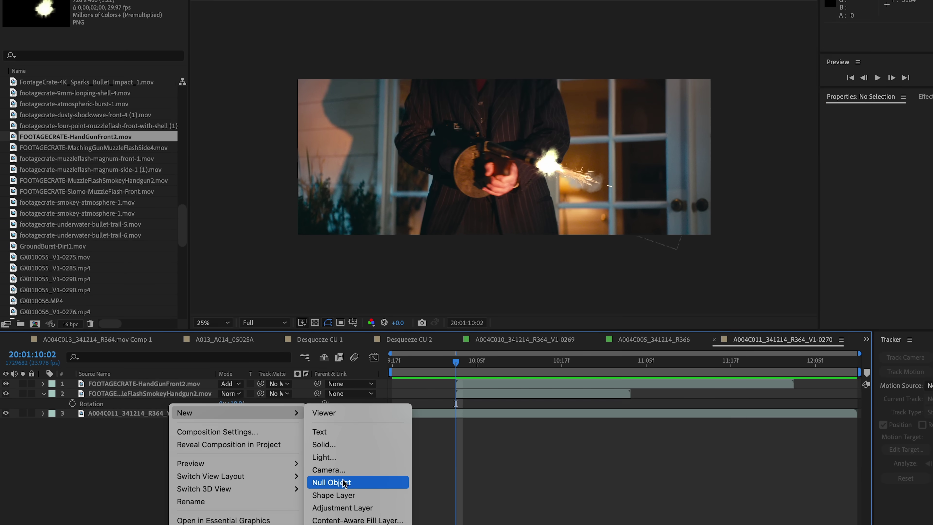
click(427, 419)
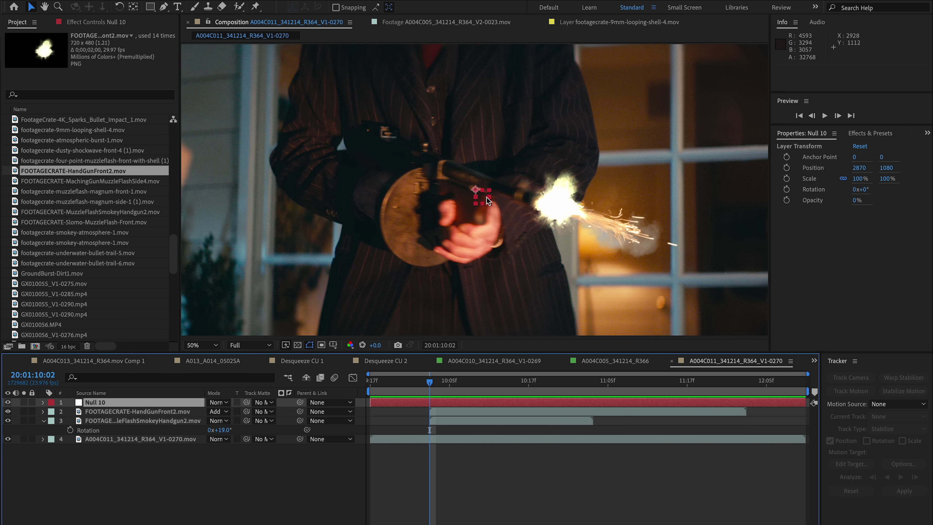
drag(489, 203, 647, 314)
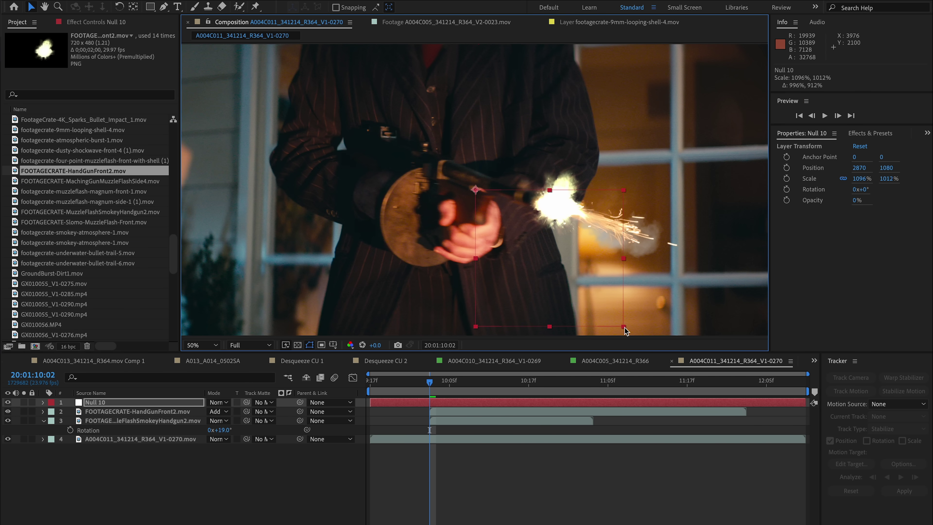
Keyframe the null's Position across several frames so it follows the moving gun
key(comma)
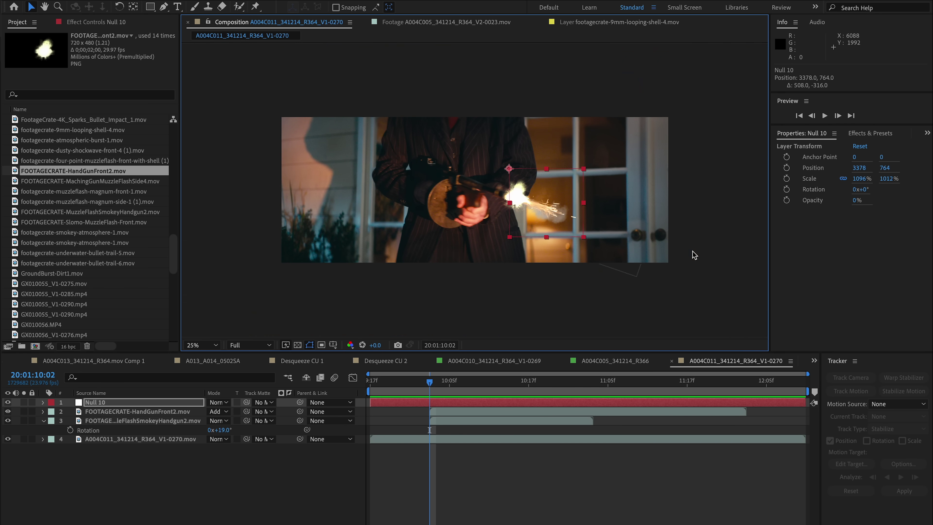
key(p)
click(70, 411)
click(421, 384)
drag(421, 384, 370, 383)
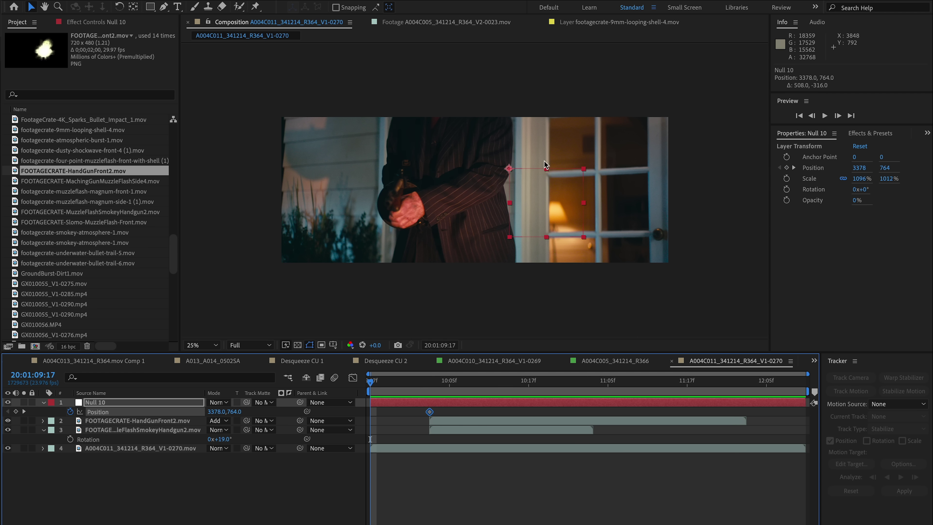
drag(511, 169, 521, 170)
drag(383, 384, 529, 382)
drag(510, 167, 471, 170)
drag(519, 384, 617, 376)
drag(545, 168, 513, 171)
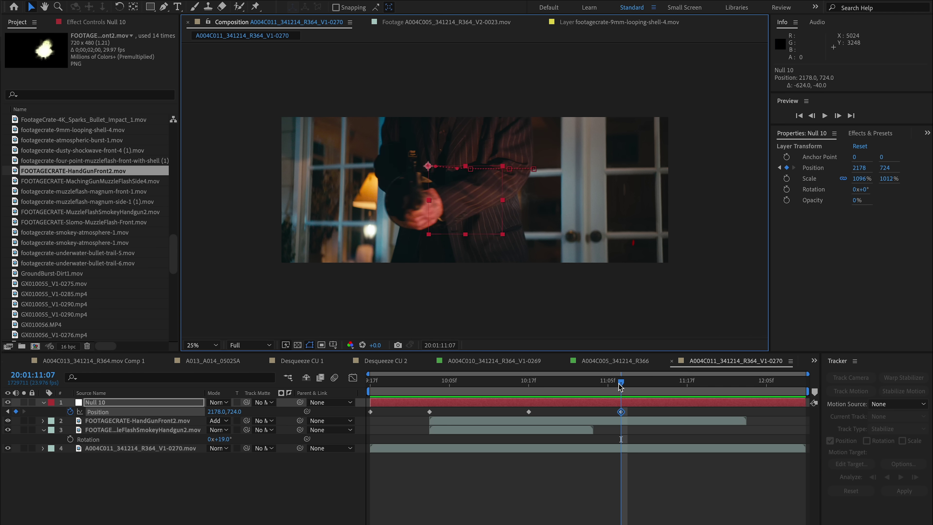
drag(620, 386, 708, 385)
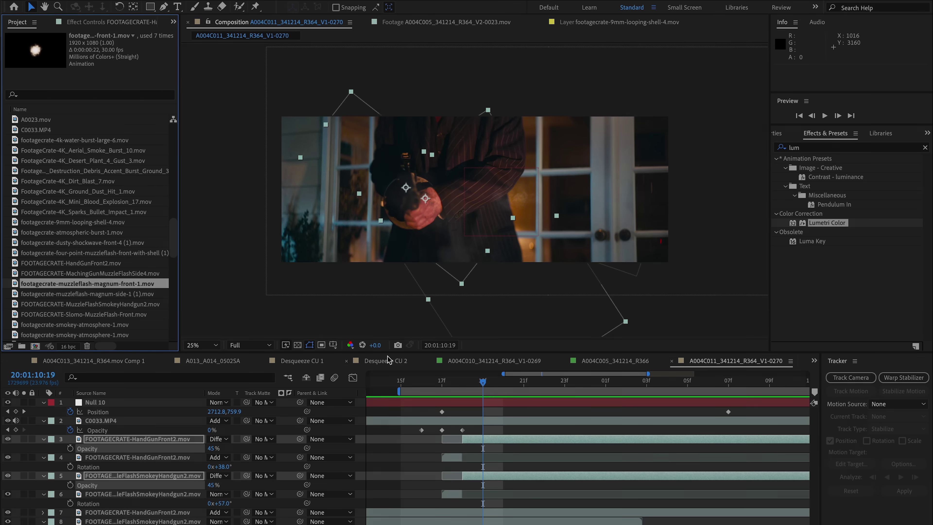
Add the magnum muzzle-flash clip over the gun's muzzle, enlarged and in Add mode
drag(243, 320, 523, 437)
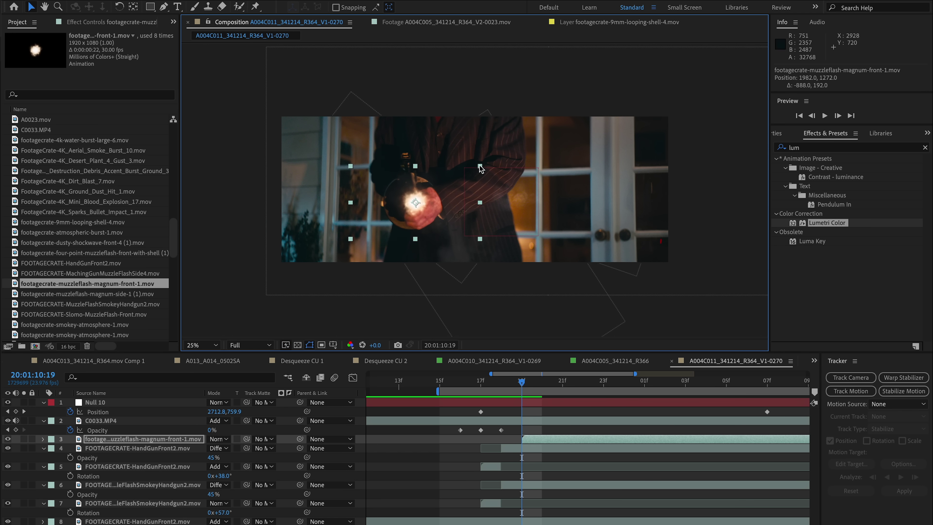
key(ctrl+z)
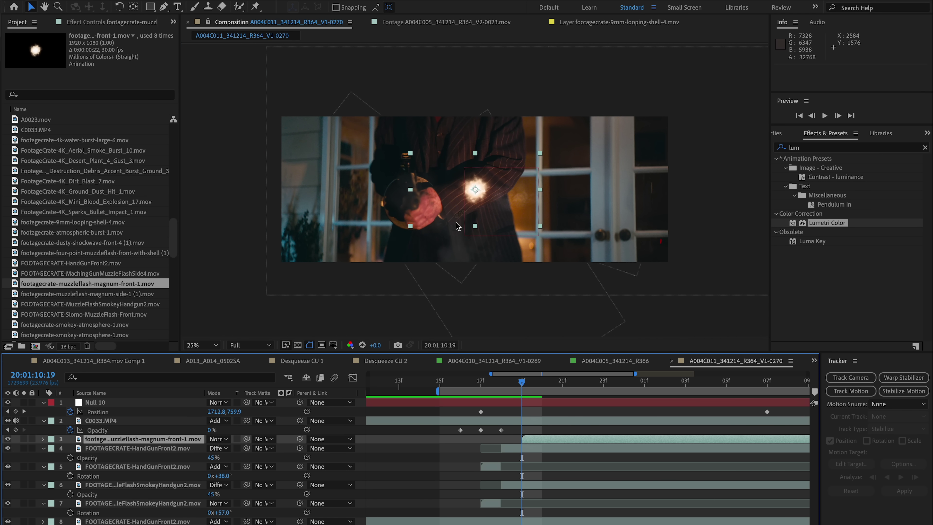
drag(474, 187, 416, 203)
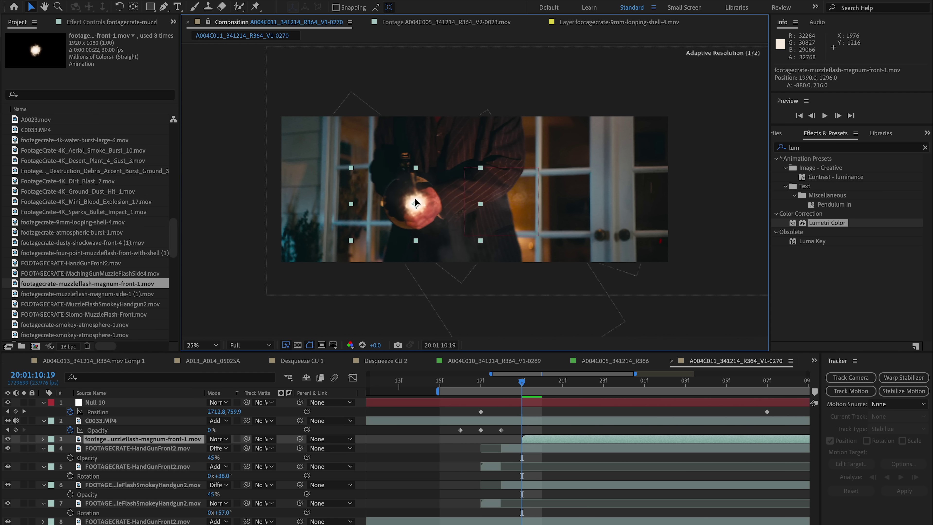
drag(480, 168, 614, 85)
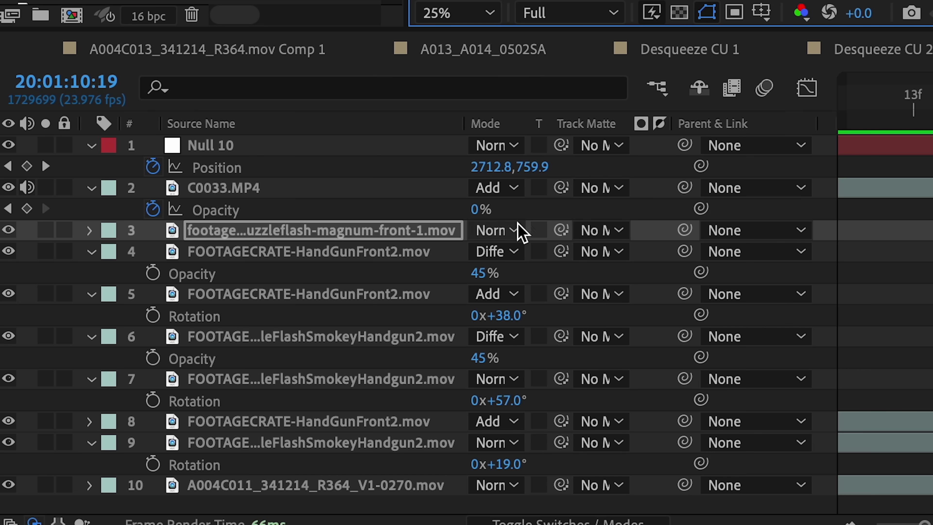
click(515, 230)
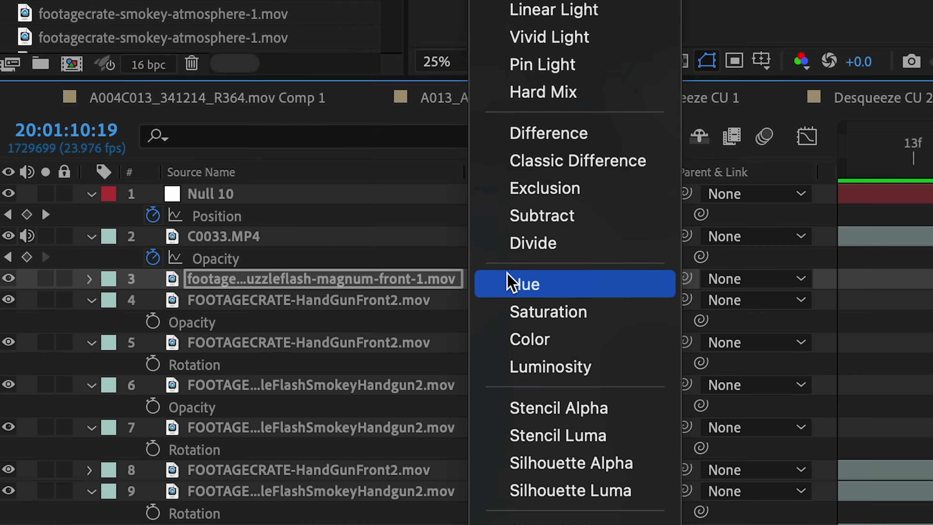
click(590, 253)
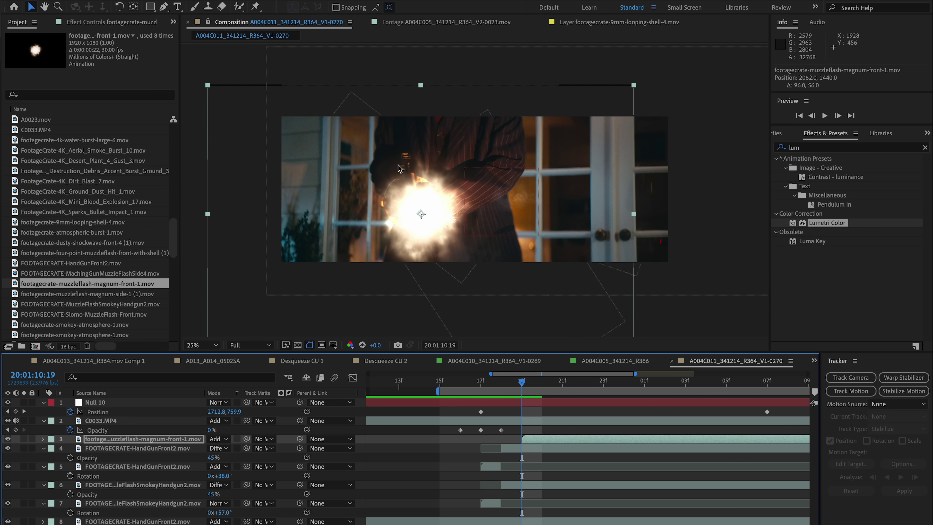
Split the magnum flash layer at the firing frame and set the split layer to Difference
key(Page_Down)
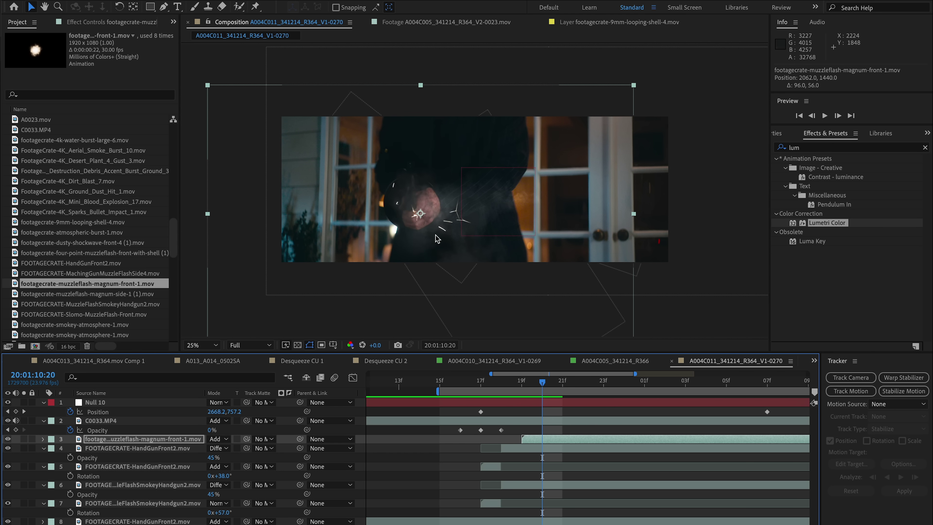
key(Page_Down)
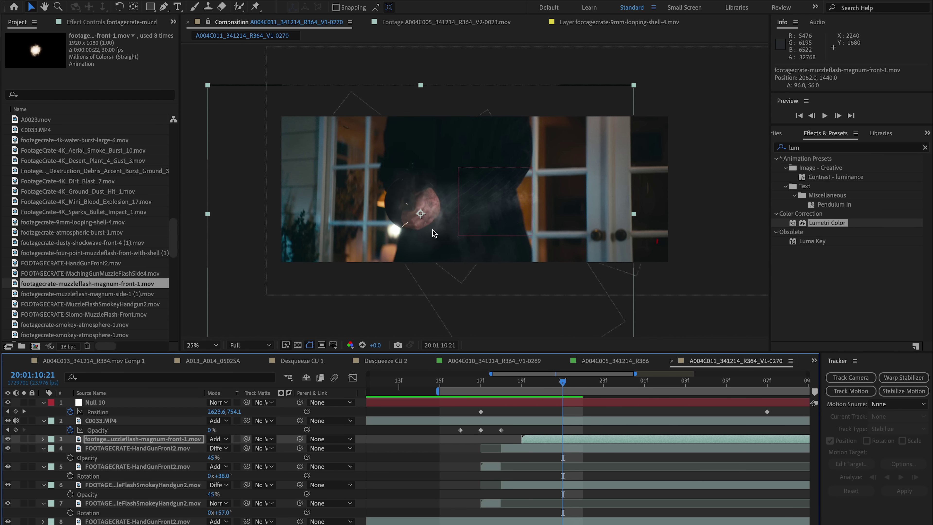
key(Page_Up)
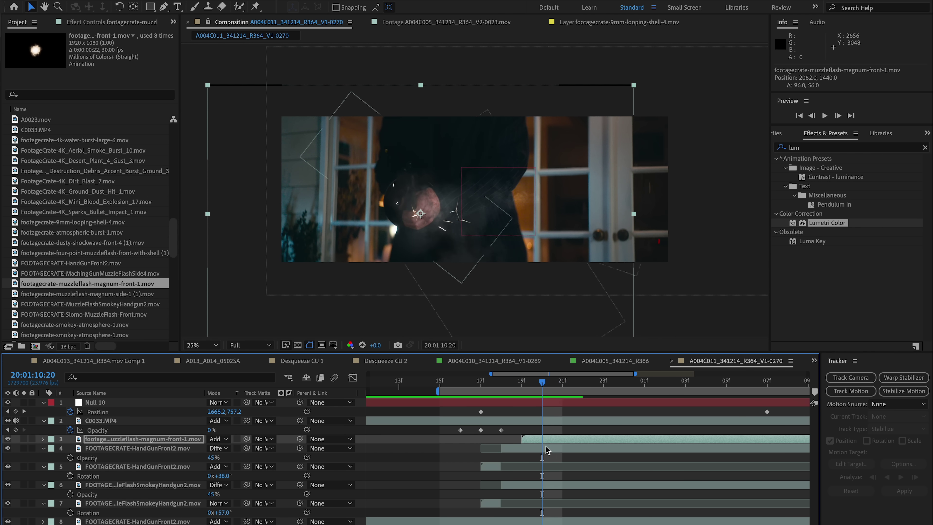
key(ctrl+shift+d)
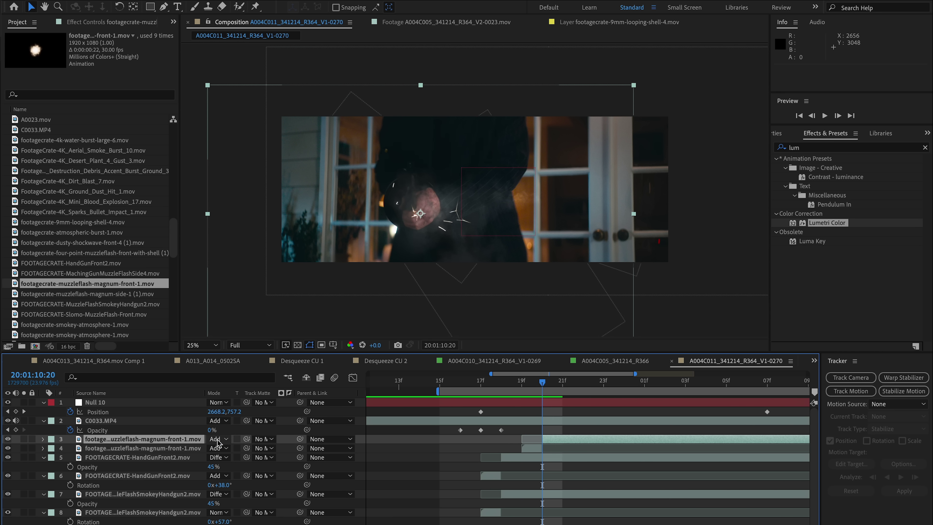
click(218, 439)
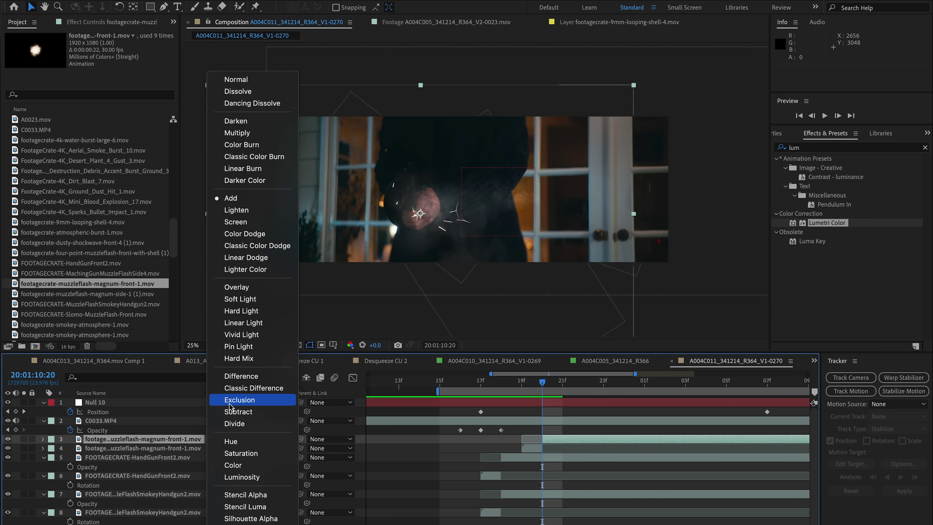
click(238, 382)
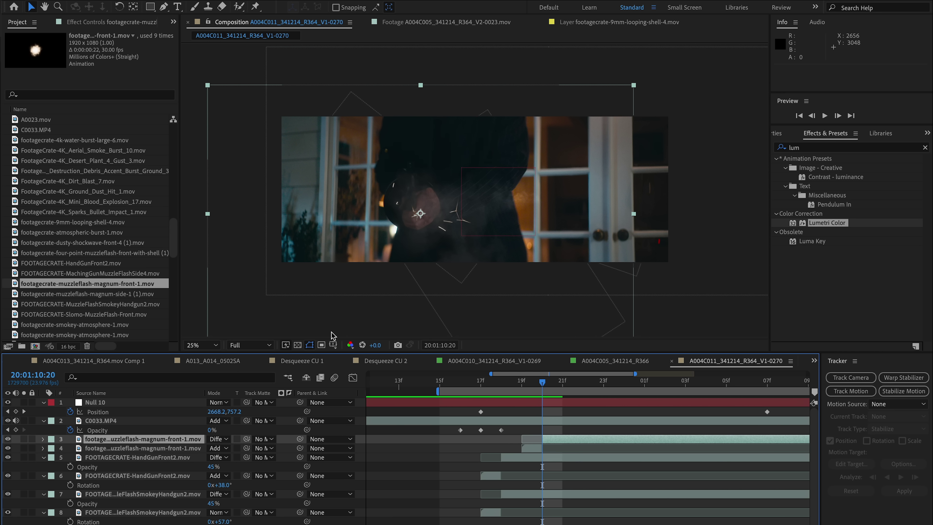
Set an Opacity keyframe at 100% on the firing frame and preview the shot
key(t)
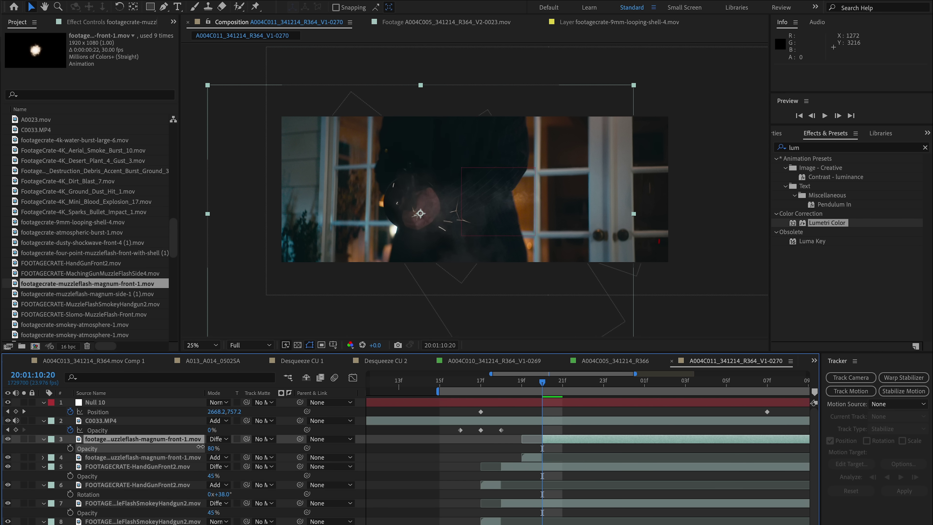
drag(534, 388, 572, 389)
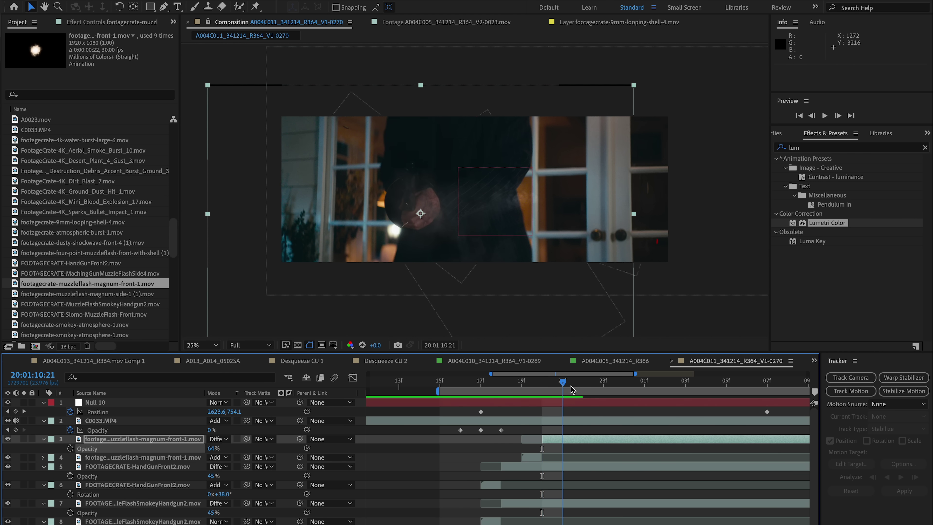
key(Page_Up)
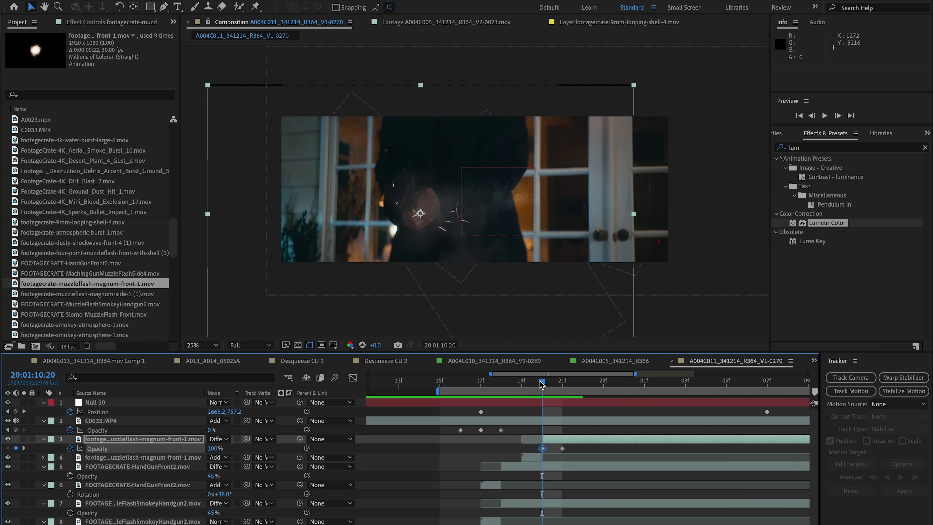
key(space)
key(space)
Keyframe C0033.MP4's Opacity from 0% to about 48% on the flash frame, then solo it
click(540, 420)
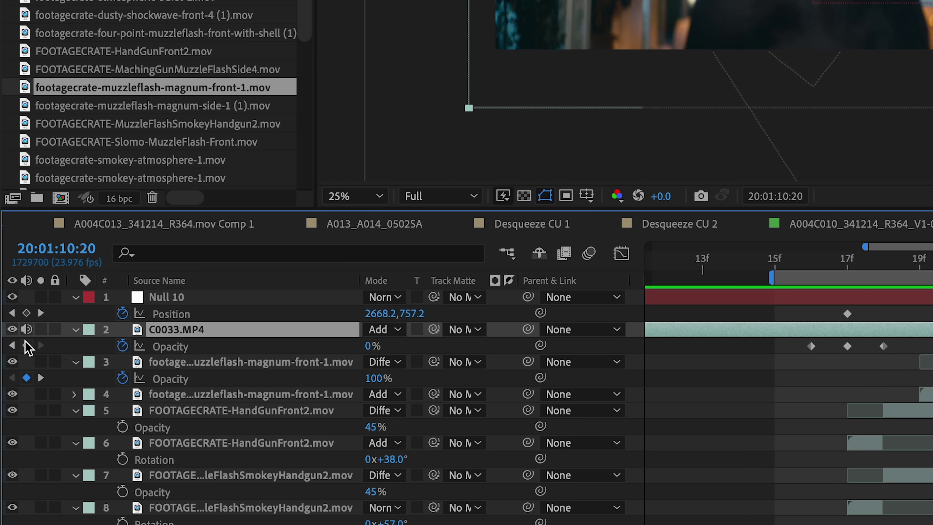
click(26, 345)
key(Page_Up)
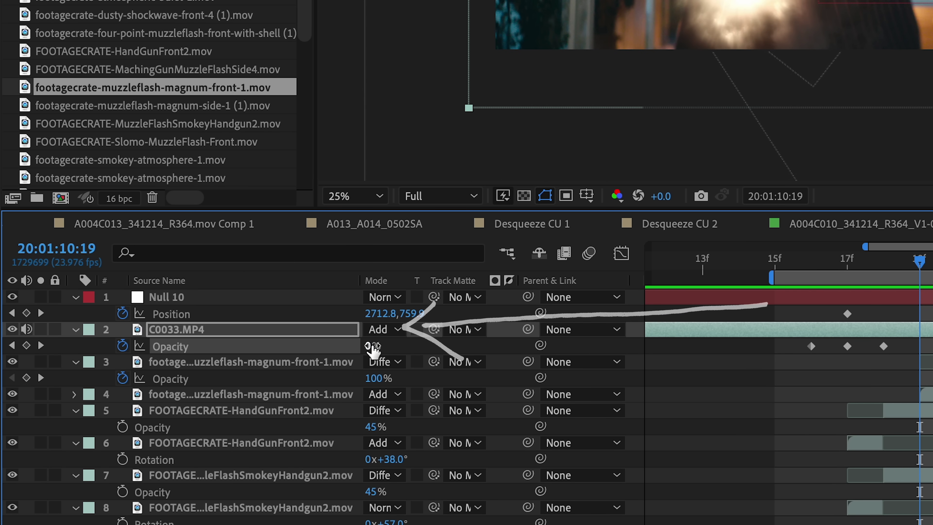
drag(401, 345, 507, 349)
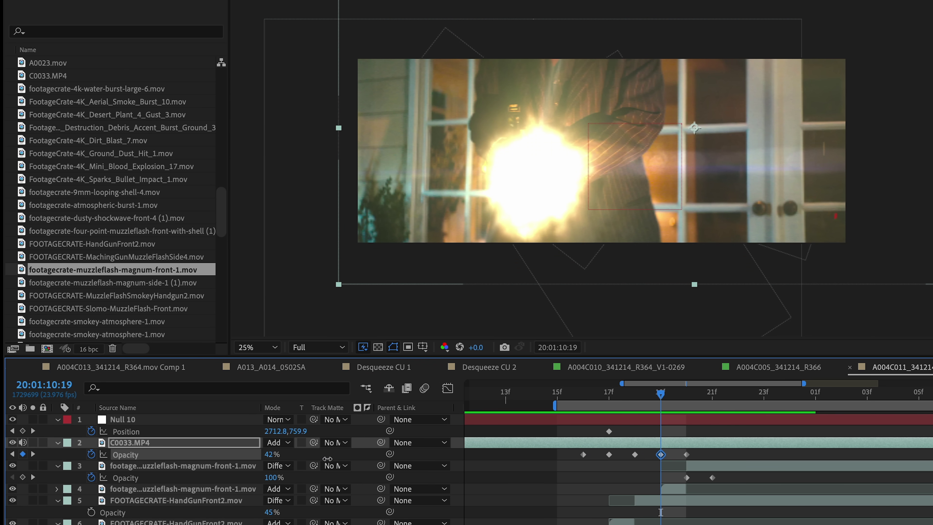
drag(289, 459, 301, 455)
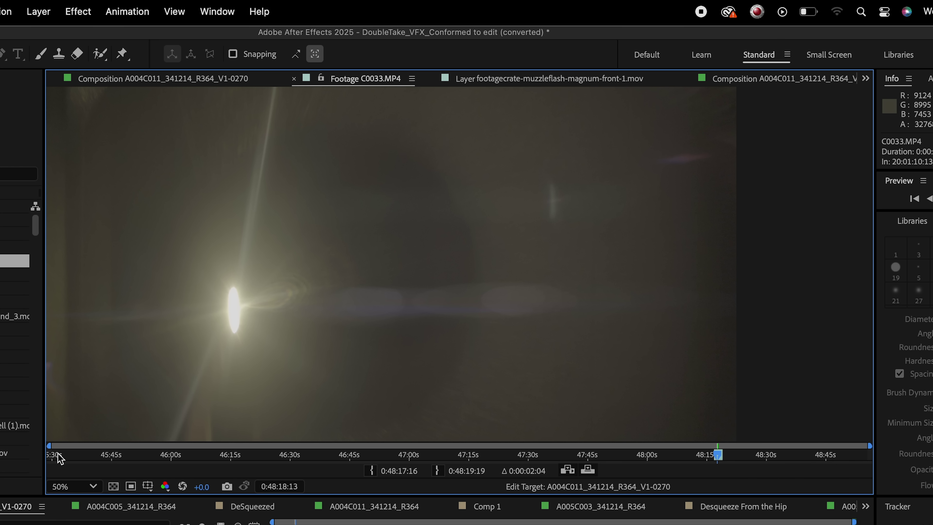
drag(59, 458, 707, 455)
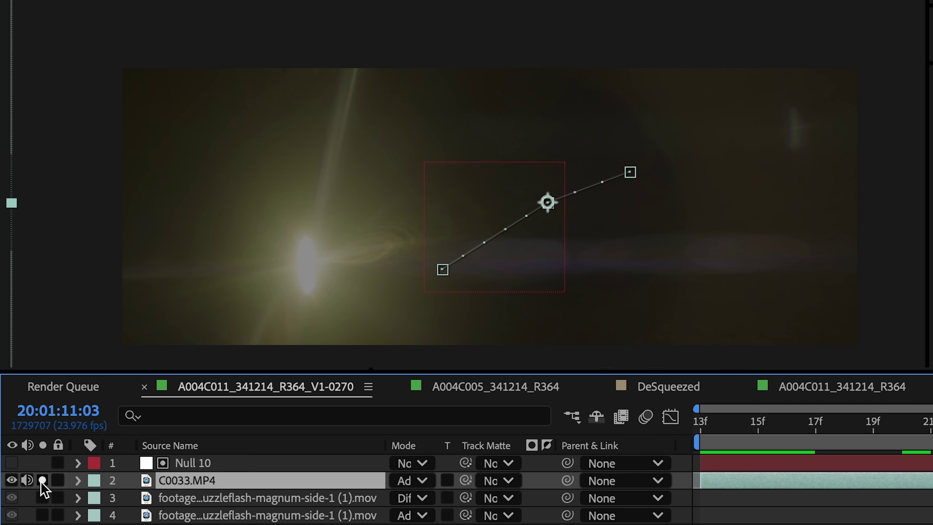
click(43, 480)
Turn off solo on C0033.MP4 so all layers show again
click(43, 480)
click(42, 480)
click(42, 481)
click(42, 480)
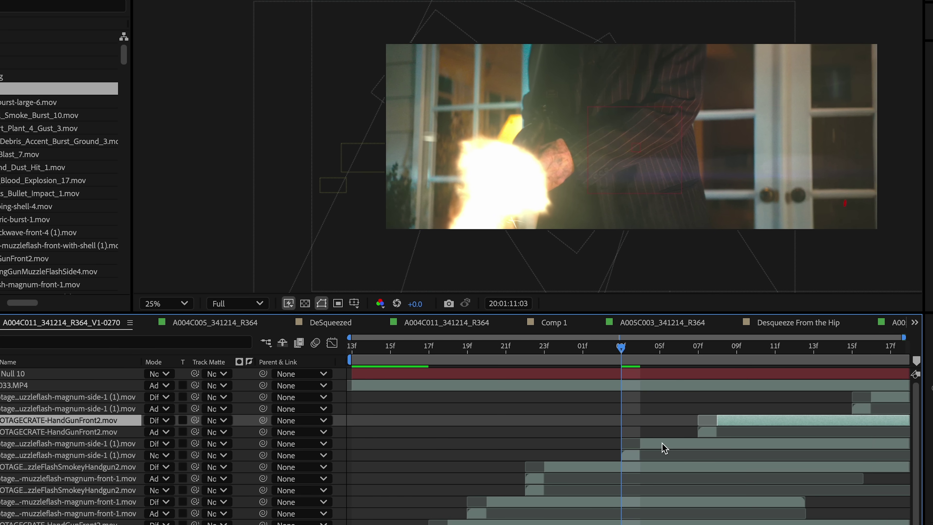
Parent the muzzle-flash layers, including HandGunFront2 and SmokeyHandgun2, to 1. Null 10 and preview
shift+click(664, 444)
shift+click(564, 467)
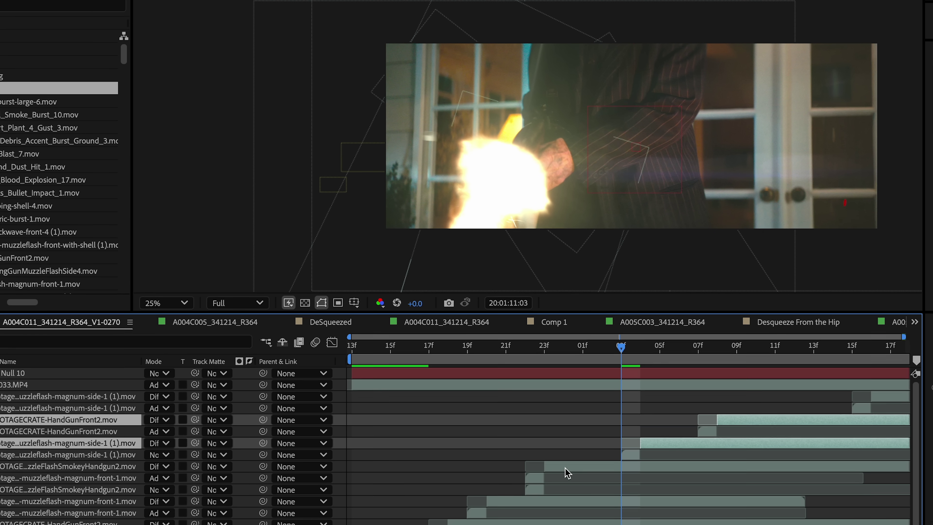
shift+click(500, 502)
shift+click(476, 515)
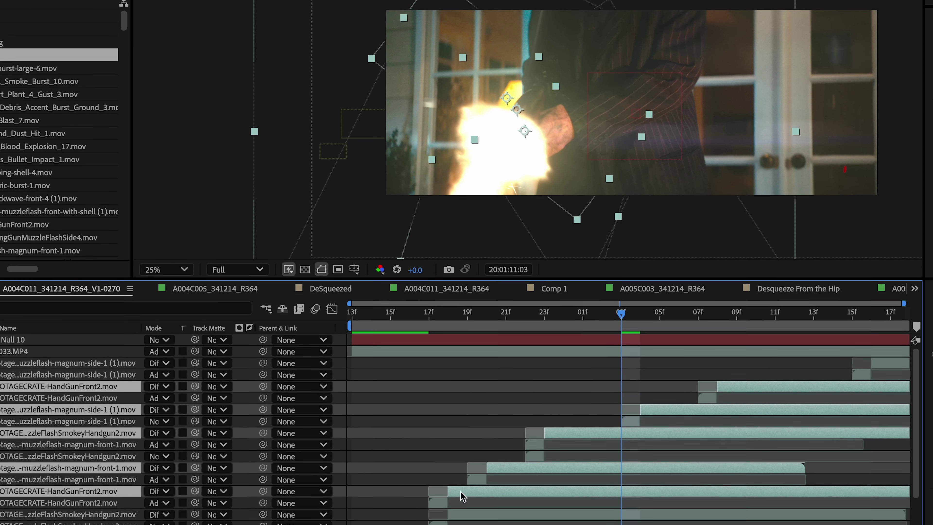
shift+click(462, 485)
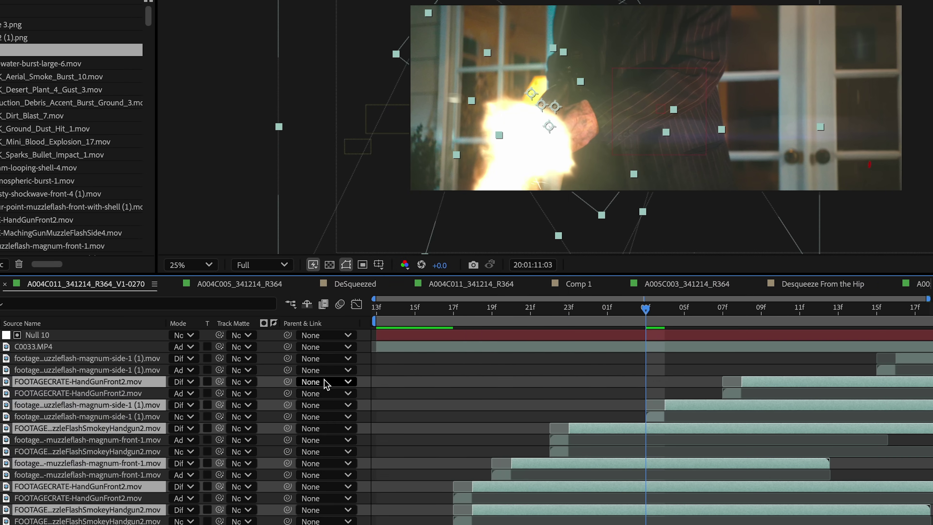
click(299, 357)
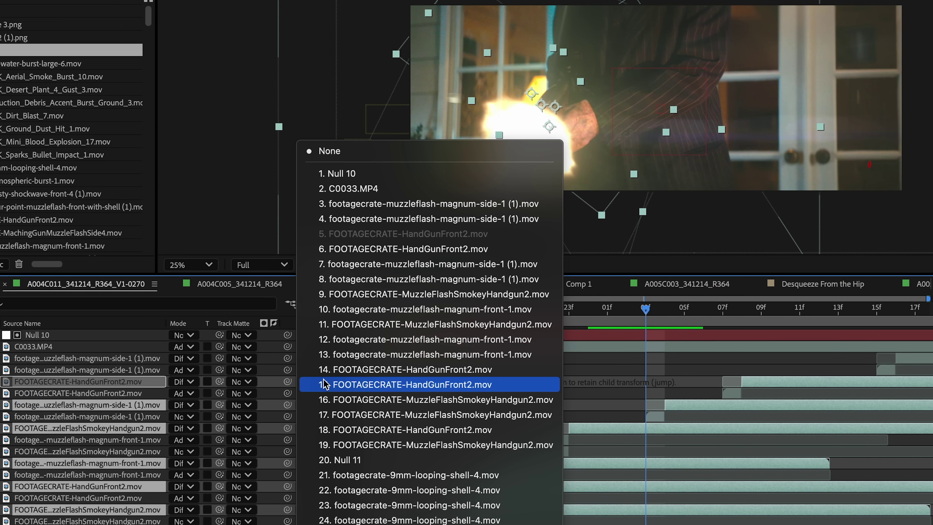
click(351, 173)
click(615, 77)
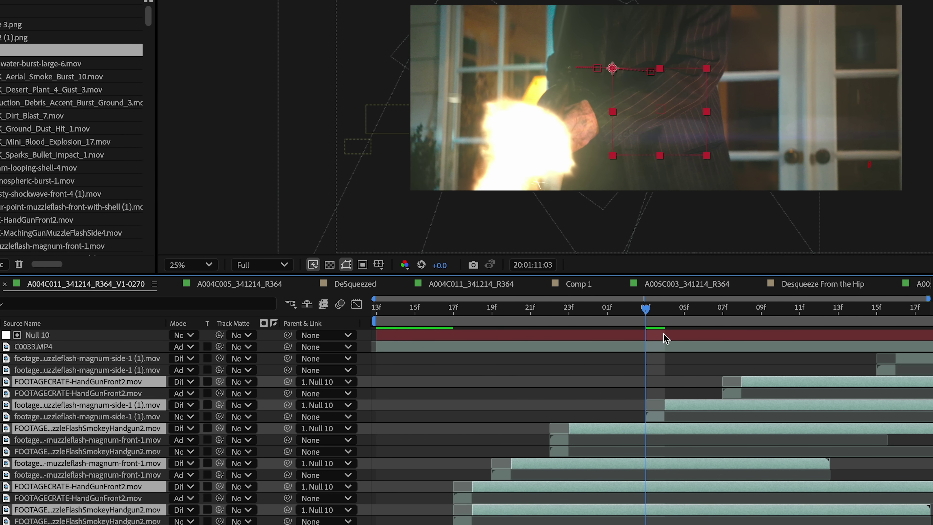
key(space)
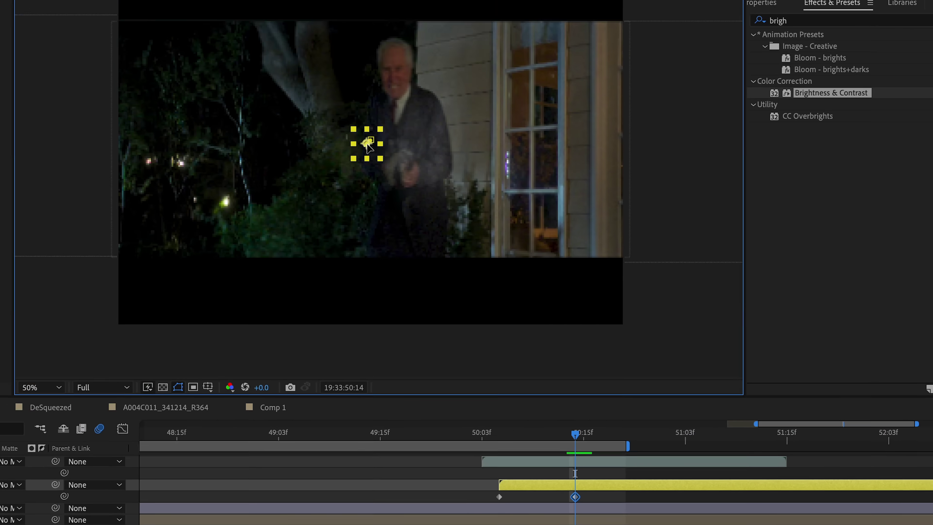
Keyframe the 9mm shell casing flying left along an arc, ending at -432,1484
drag(368, 146, 169, 167)
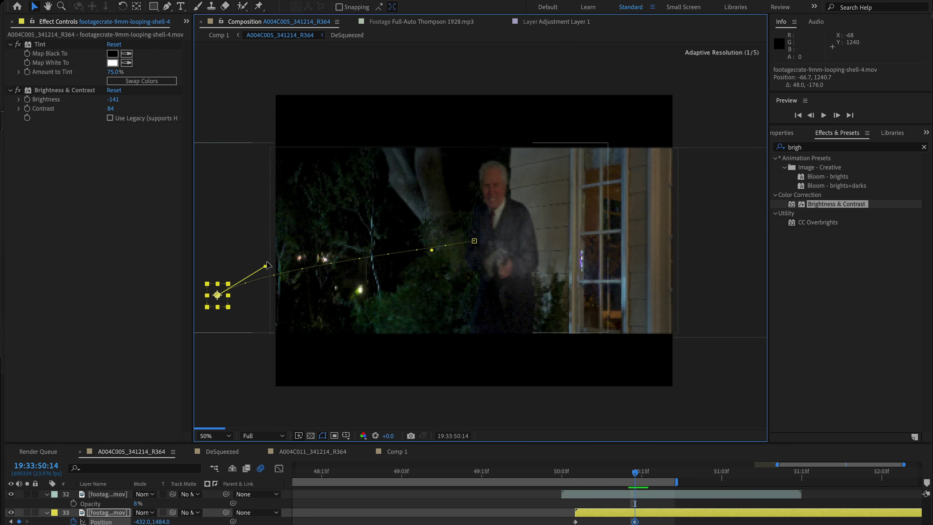
drag(432, 152, 423, 154)
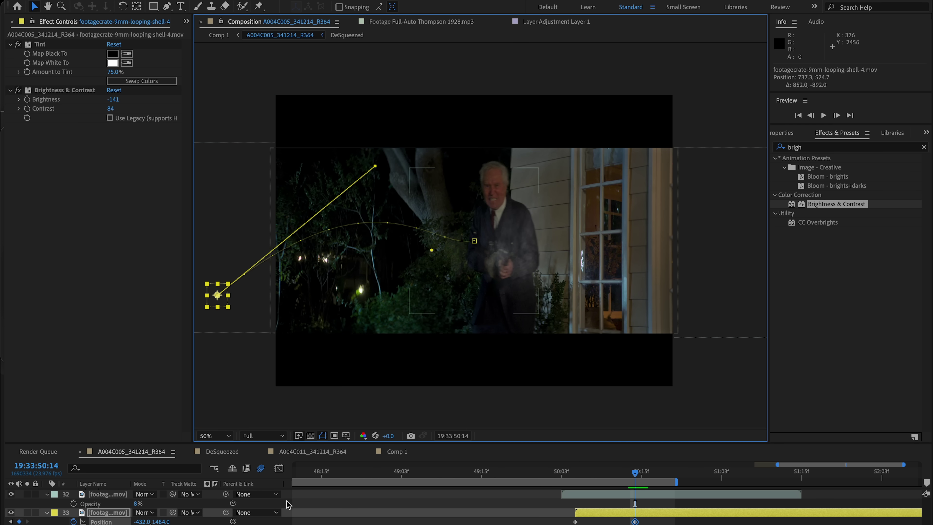
click(425, 234)
drag(633, 473, 601, 473)
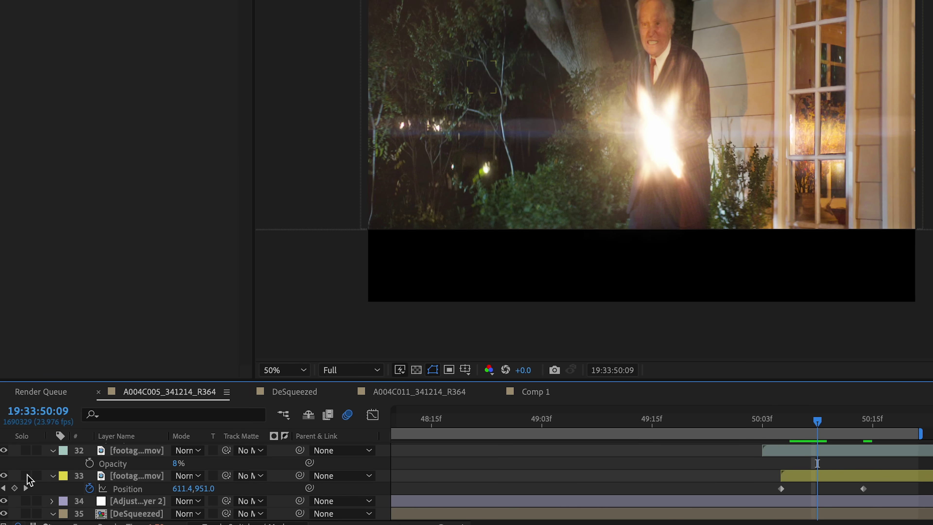
Solo the shell casing layer and turn on the Transparency Grid
click(26, 475)
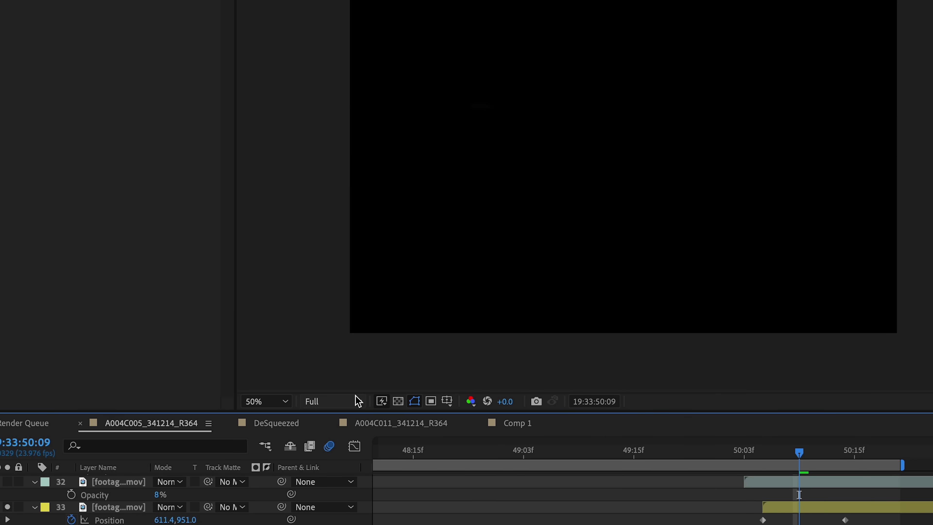
click(398, 401)
scroll(394, 179, up, 2)
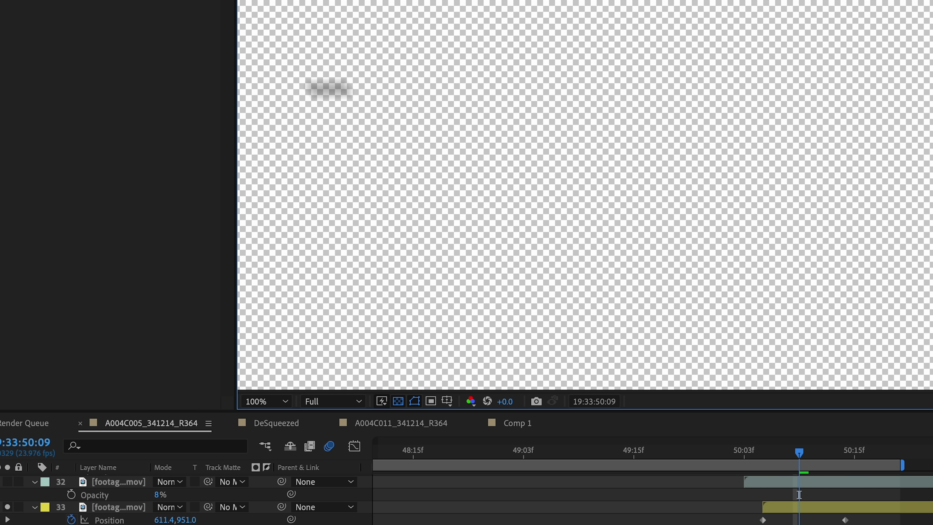
mouse_move(797, 455)
mouse_down()
mouse_move(773, 456)
mouse_move(815, 455)
mouse_move(765, 456)
mouse_move(786, 455)
mouse_up()
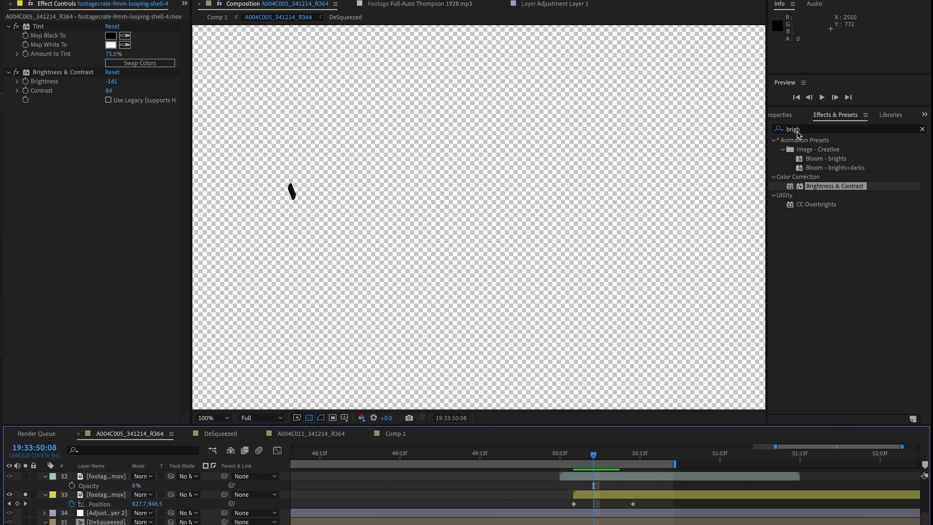
Apply Directional Blur to the shell casing with Direction -85° and Blur Length 120.2
double_click(805, 129)
text(dire)
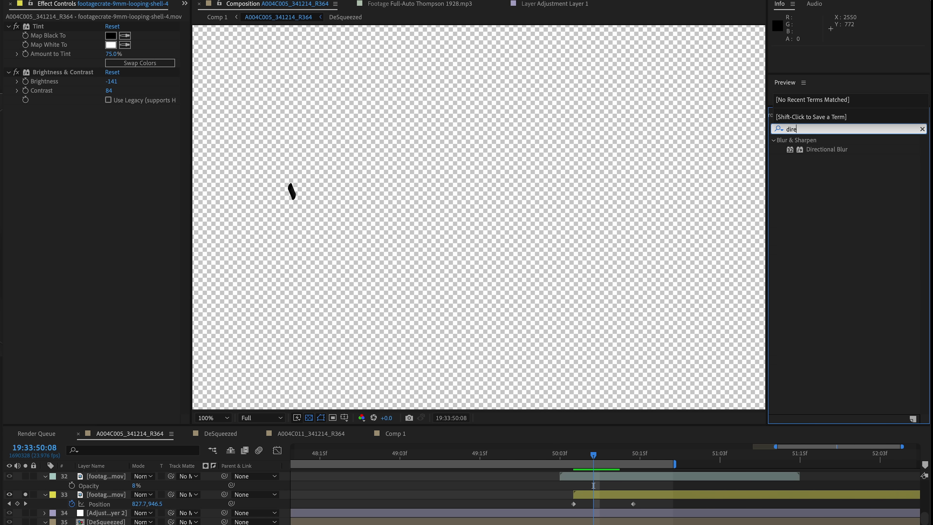
drag(824, 155, 626, 493)
drag(105, 133, 109, 131)
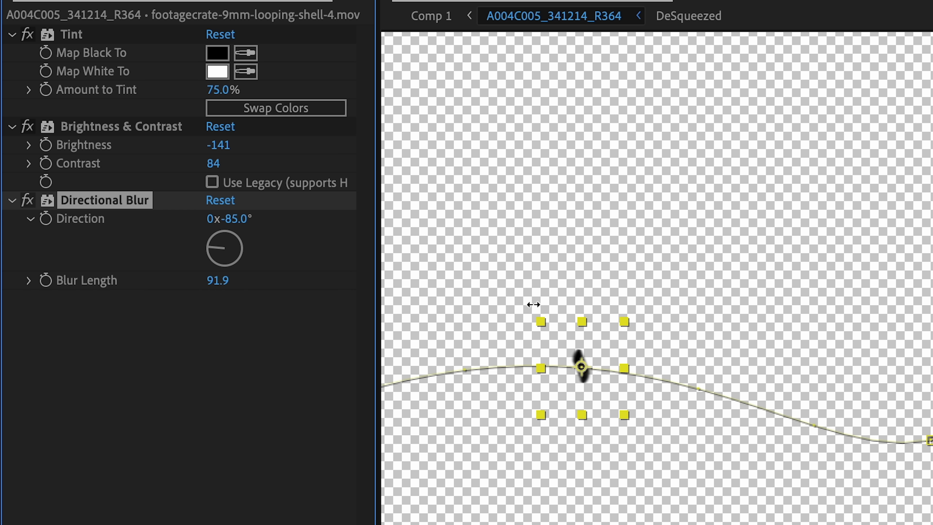
click(542, 493)
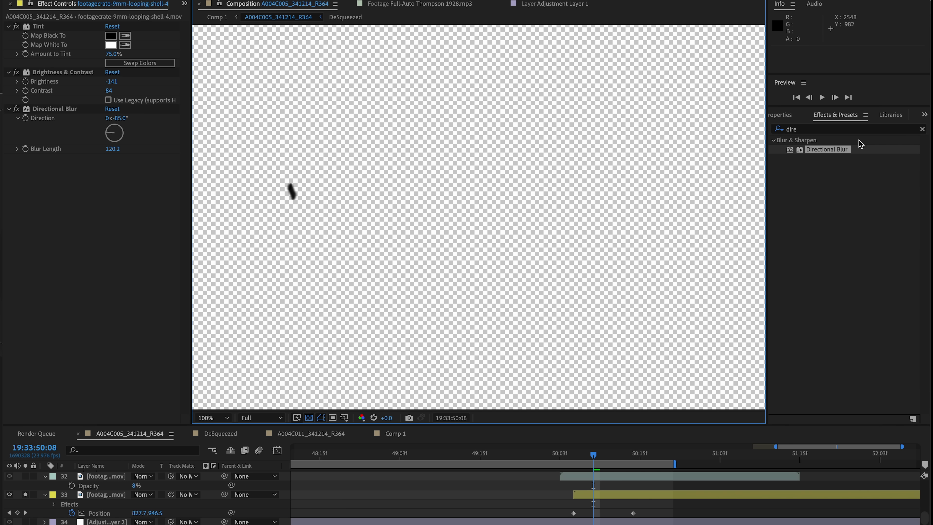
click(826, 129)
text(drop)
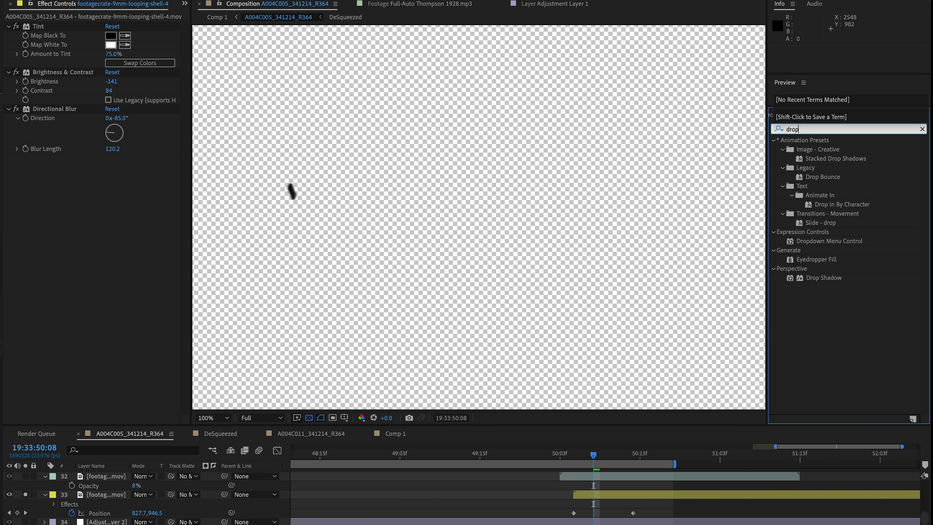
Apply Drop Shadow to the shell casing layer and zoom in on the casing
click(822, 278)
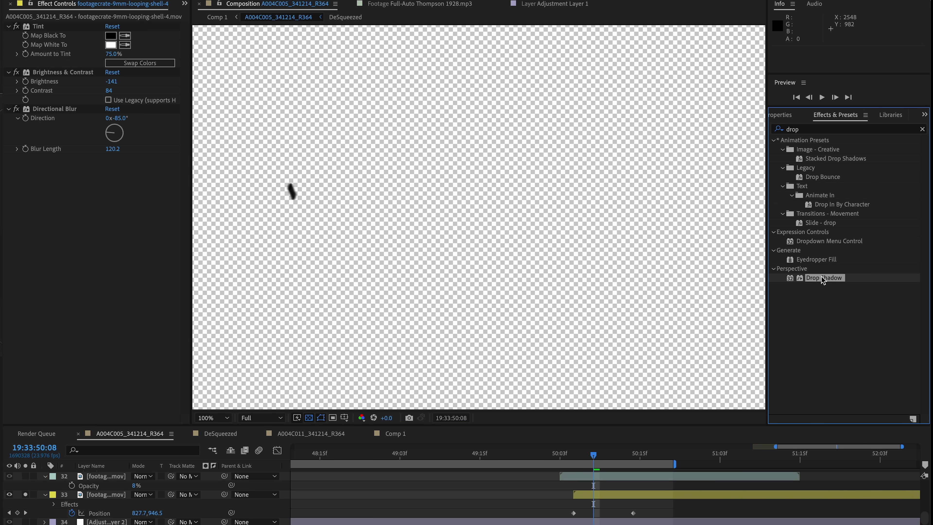
drag(127, 272, 127, 272)
scroll(294, 186, up, 4)
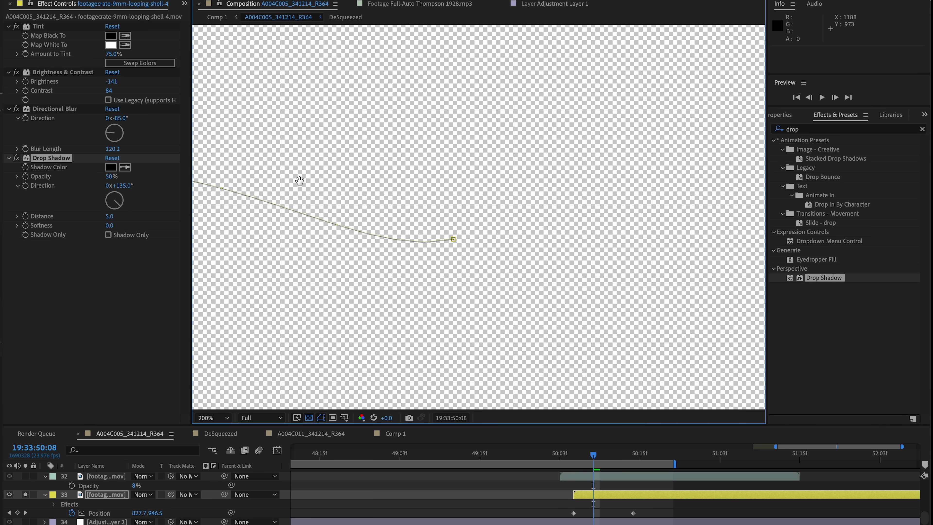
drag(553, 99, 475, 220)
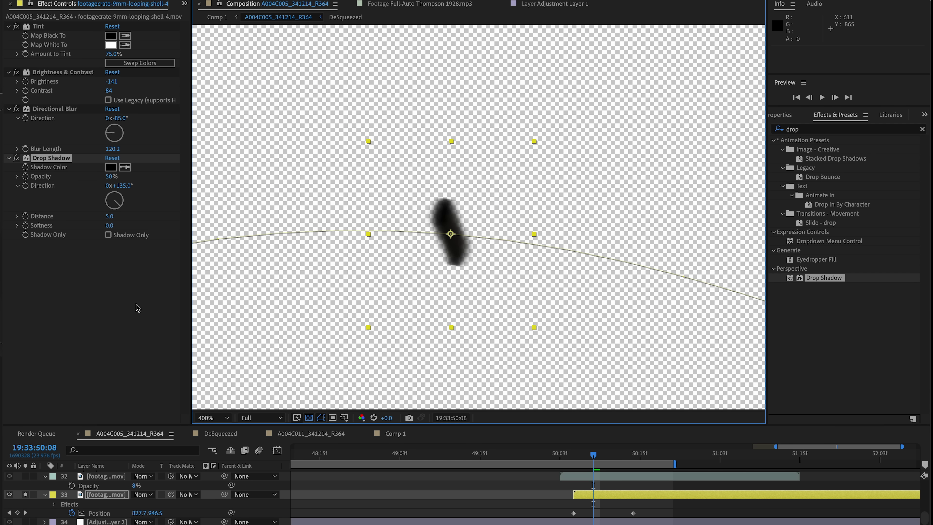
Eyedrop a teal shadow colour from the footage at 100%, 284°, distance 48, and duplicate it
click(24, 494)
click(25, 494)
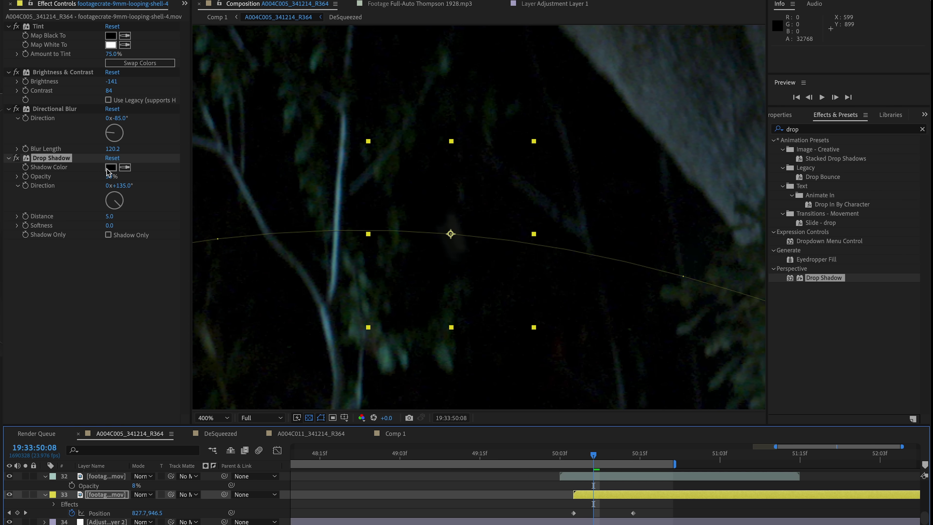
click(125, 167)
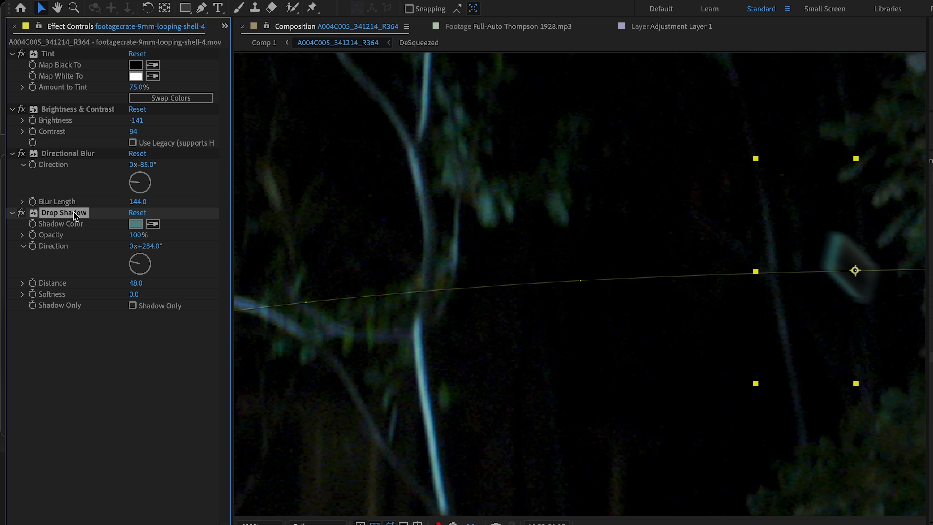
key(ctrl+d)
click(152, 327)
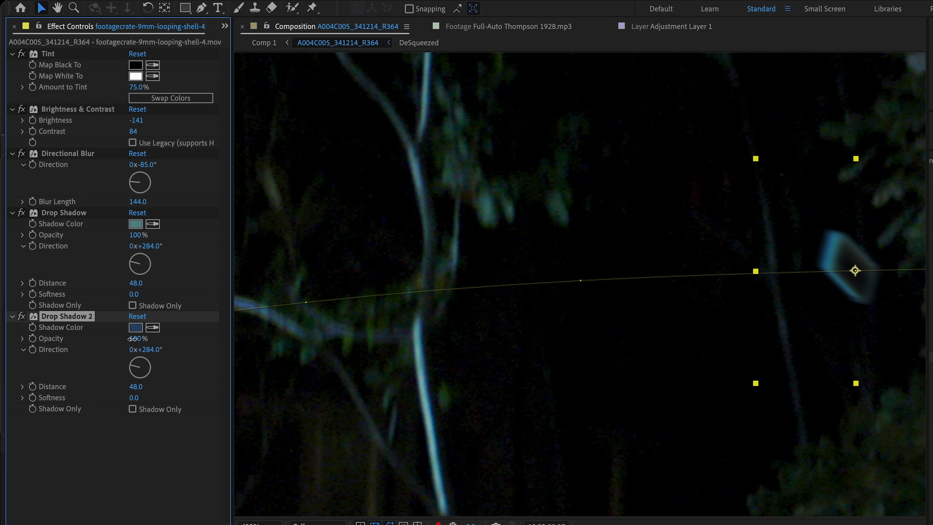
Set Drop Shadow 2 to 74% opacity and keyframe a Brightness & Contrast brightness increase
drag(133, 339, 95, 346)
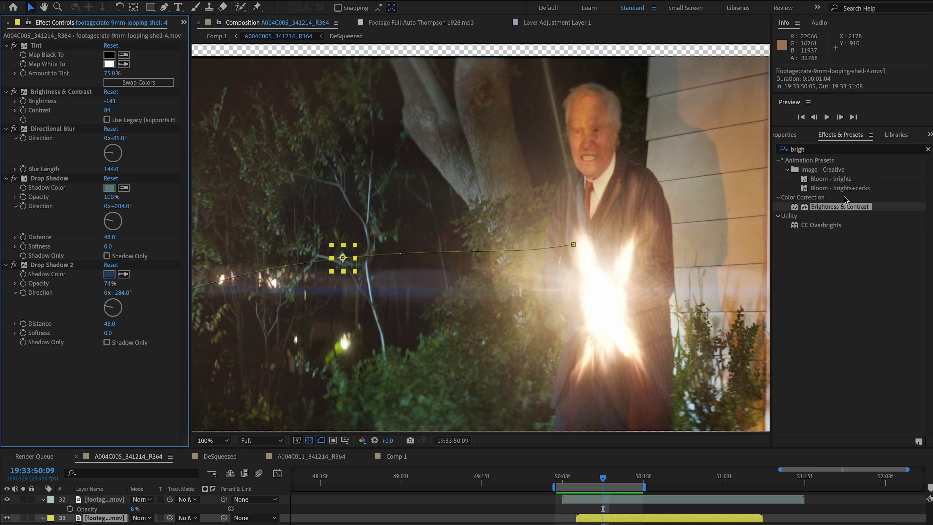
drag(839, 206, 127, 369)
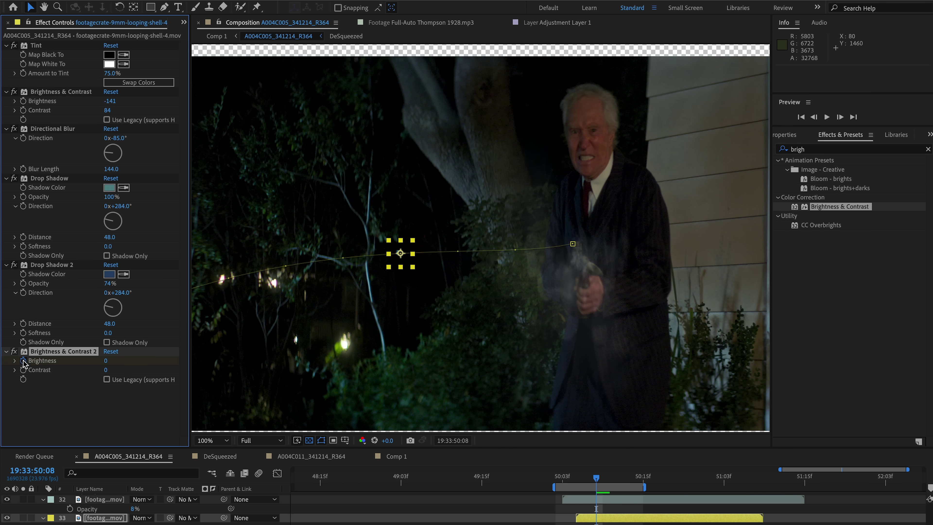
key(Page_Down)
key(Page_Down)
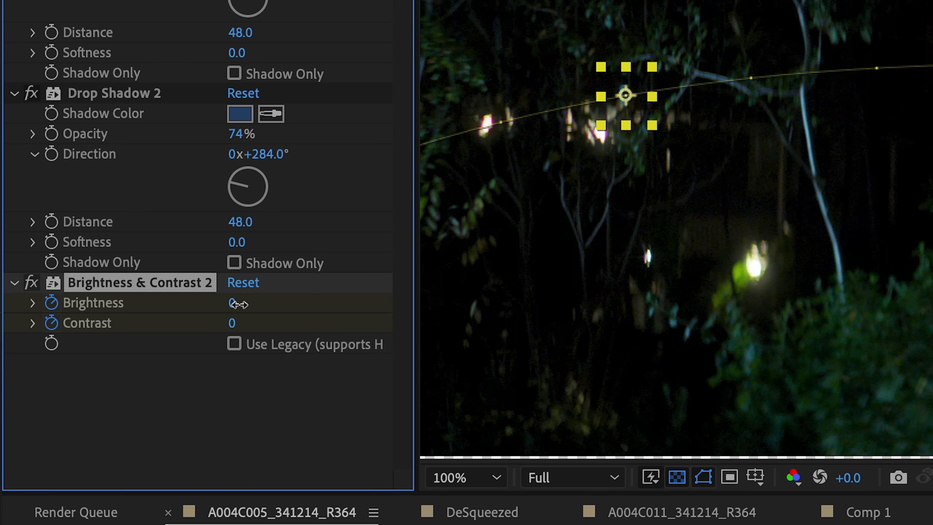
drag(239, 305, 292, 304)
click(703, 477)
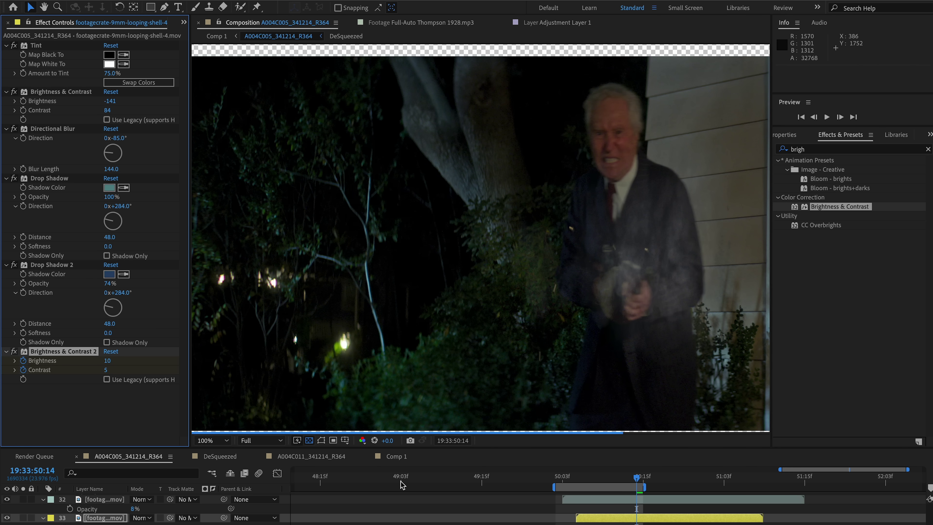
click(589, 477)
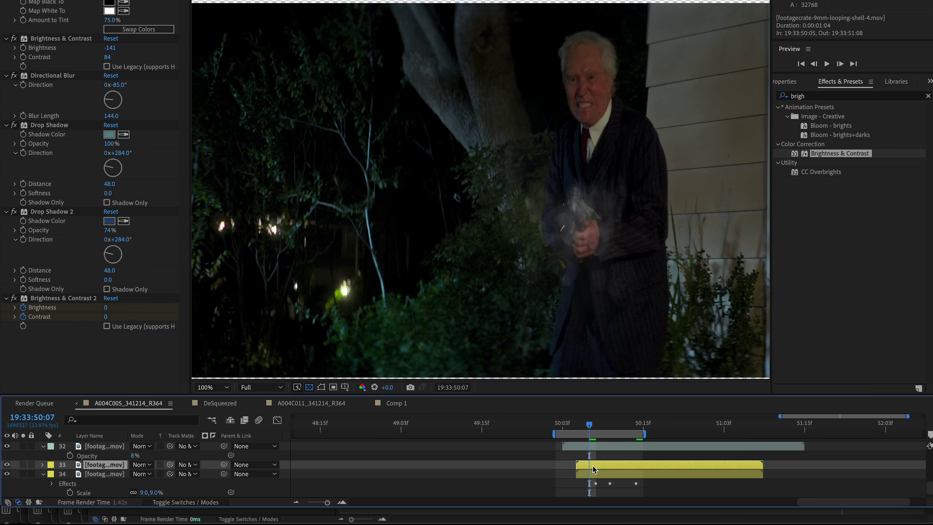
Duplicate the shell casing layer and shift the copy two frames later
mouse_move(603, 431)
mouse_down()
mouse_move(572, 431)
mouse_move(617, 427)
mouse_move(605, 427)
mouse_up()
key(p)
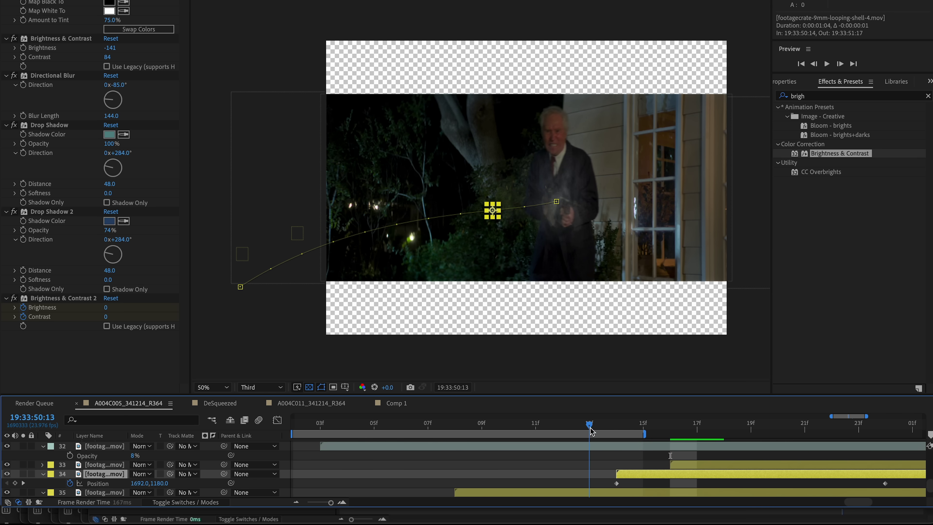
drag(590, 431, 785, 417)
key(ctrl+d)
drag(735, 464, 789, 469)
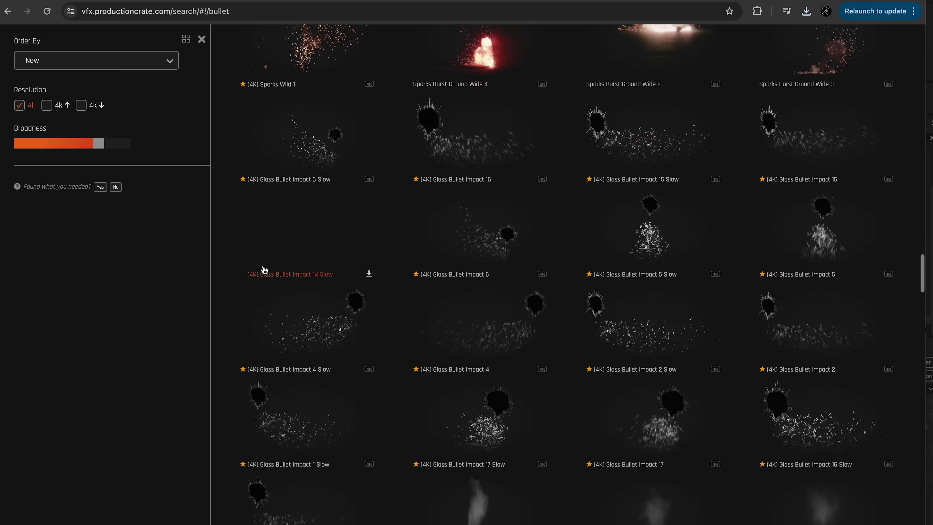
Scroll down the ProductionCrate bullet results to the bullet barrage and sci-fi muzzle flash assets
scroll(264, 270, down, 20)
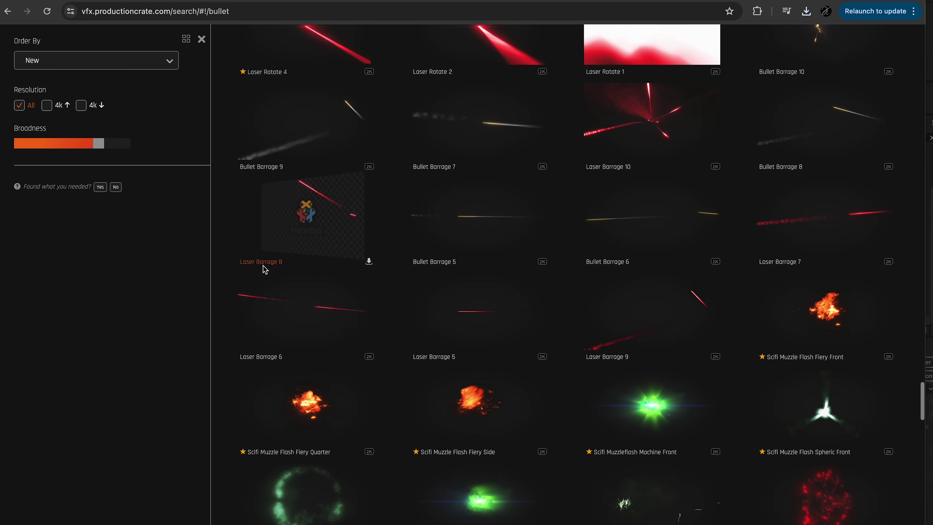
scroll(265, 270, down, 10)
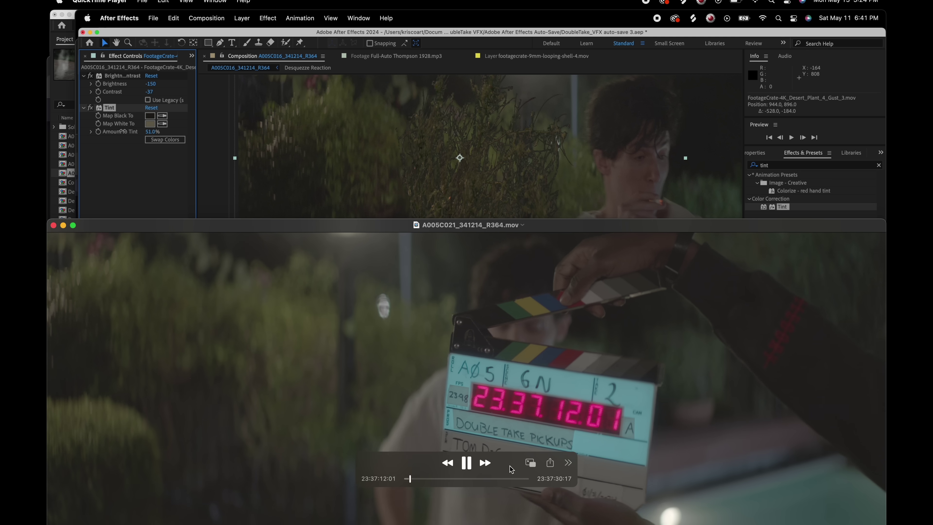
Skip the QuickTime clip past the clapperboard to the pool scene and play it
drag(449, 484, 482, 481)
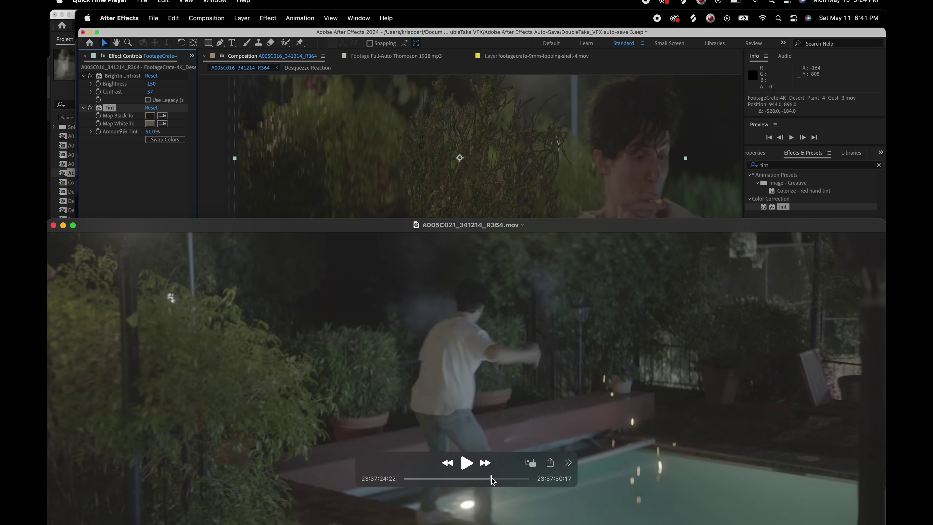
key(space)
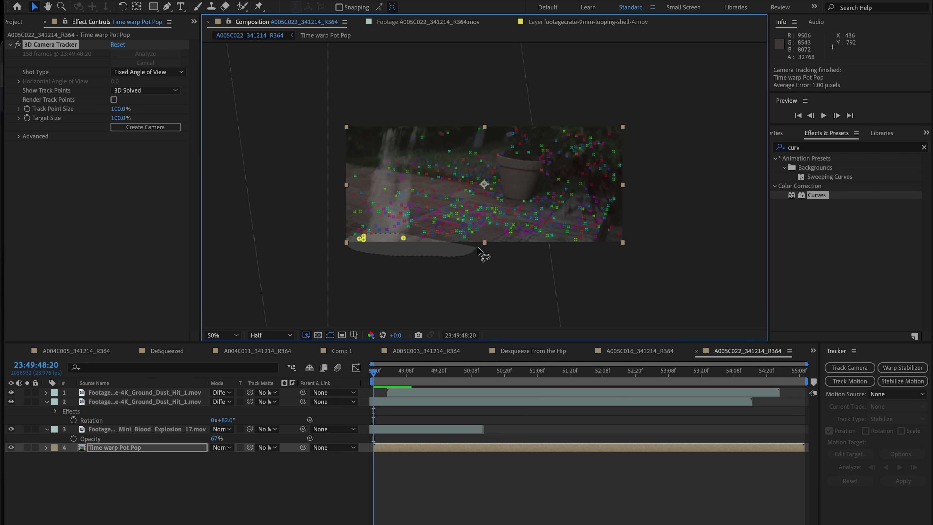
Create a solid and camera at the tracked target, then a solid on a ground track-point cluster
right_click(375, 240)
click(430, 262)
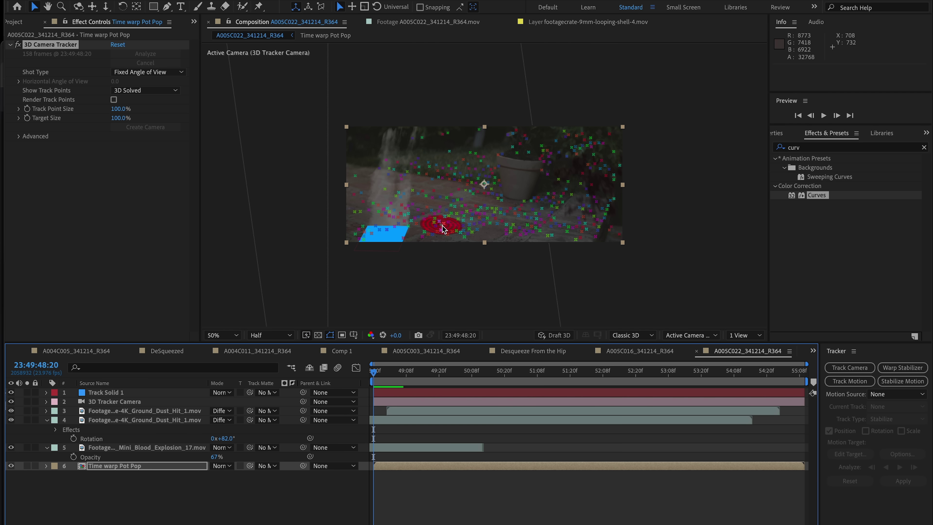
drag(447, 217, 459, 239)
right_click(439, 228)
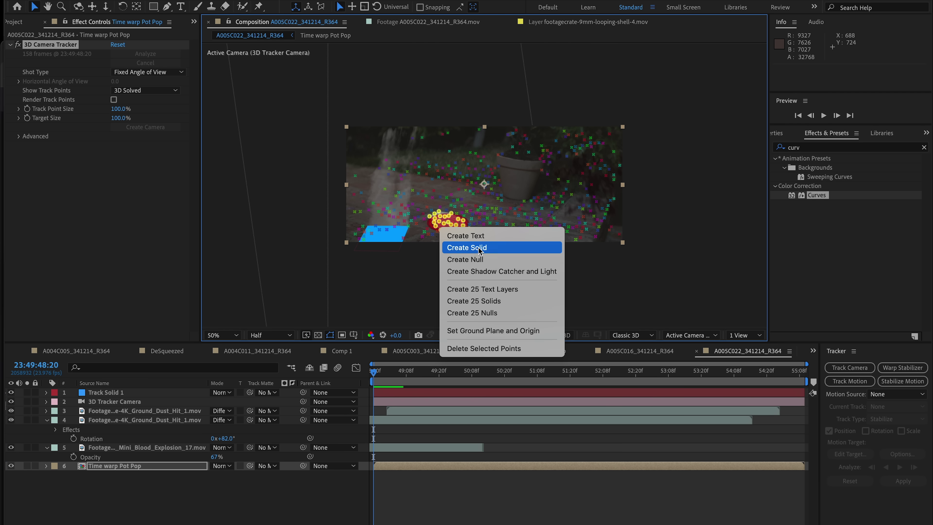
click(456, 245)
click(107, 393)
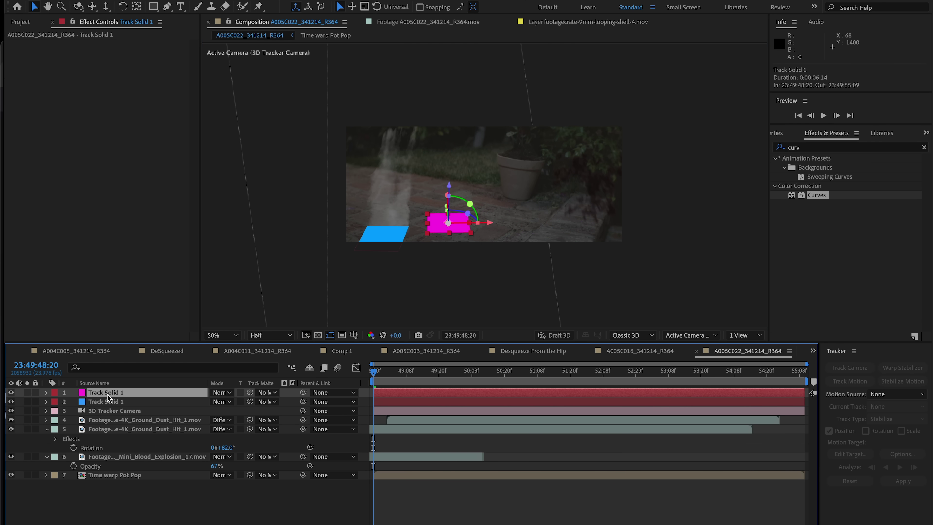
key(p)
Turn on the 3D switch for the ground dust hit layer
click(117, 440)
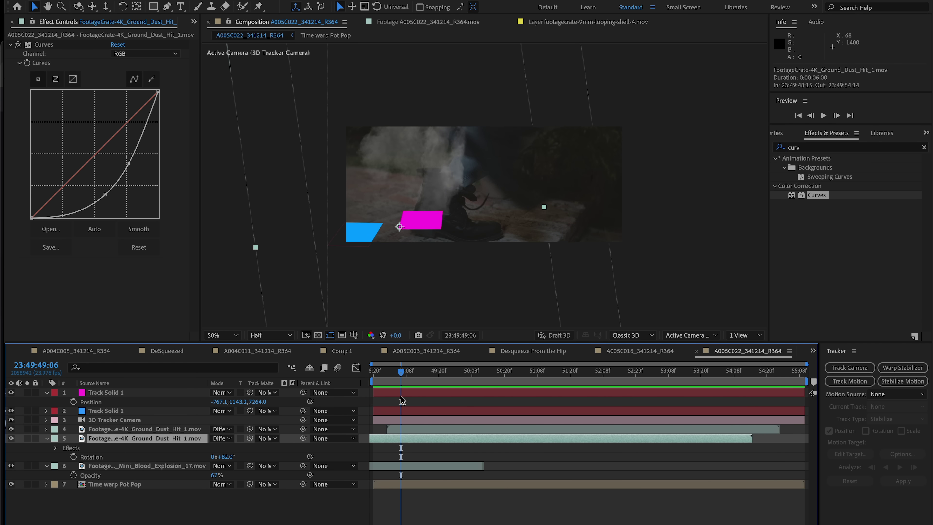
click(398, 430)
key(F4)
click(271, 429)
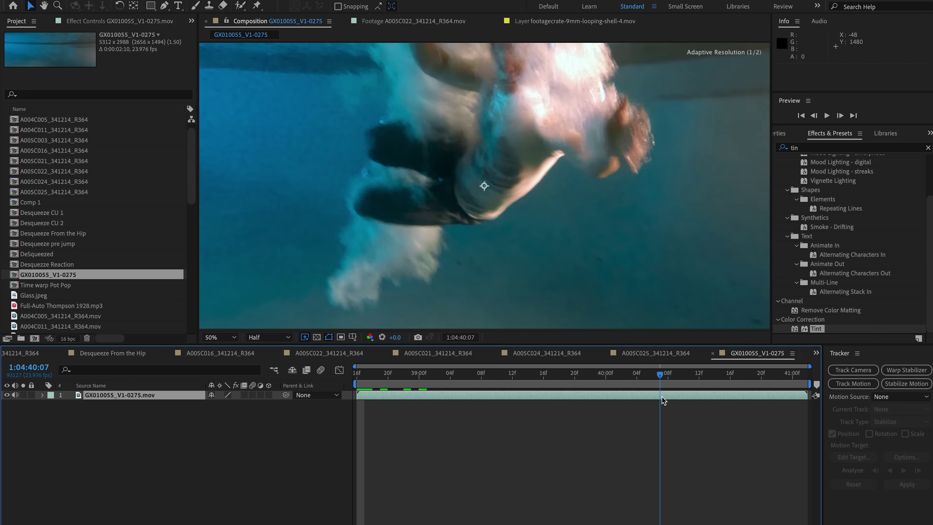
Return to 1:04:39:19, check both bullet trail layers' Scale, and preview the underwater shot
drag(662, 397, 567, 399)
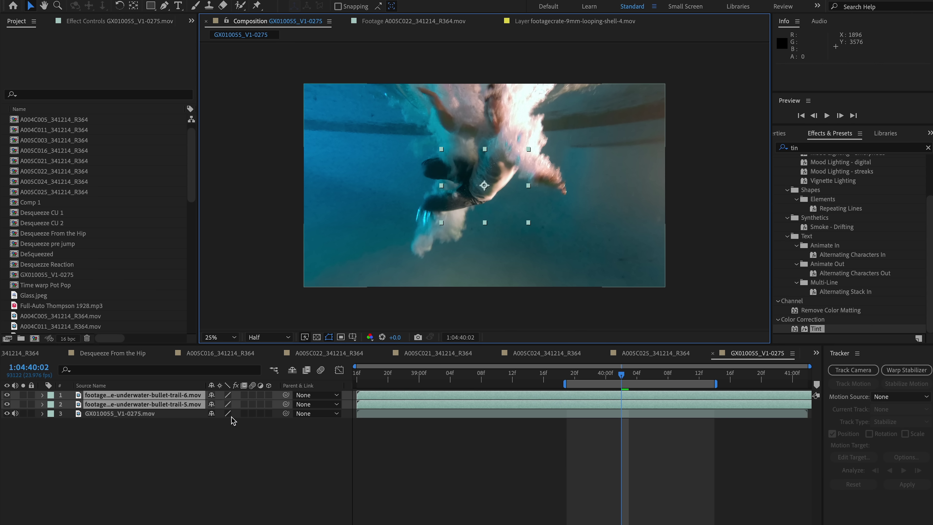
key(s)
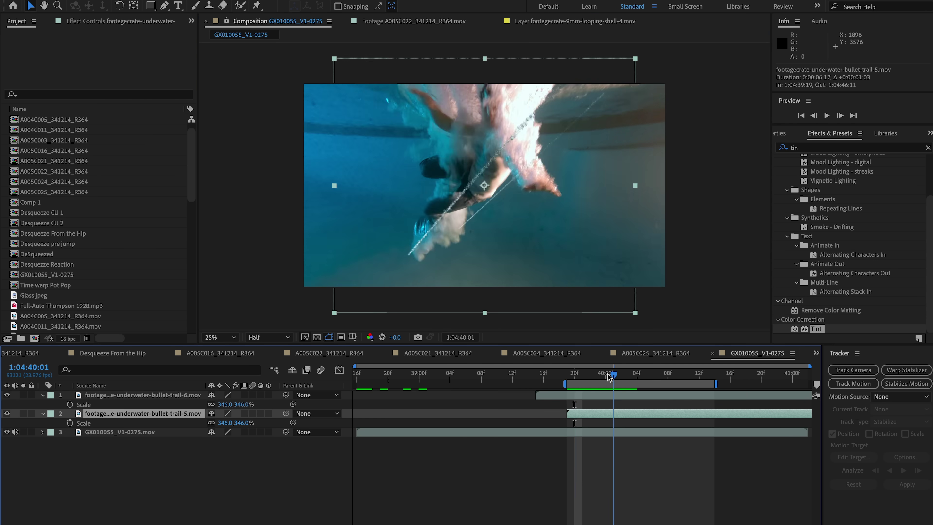
key(space)
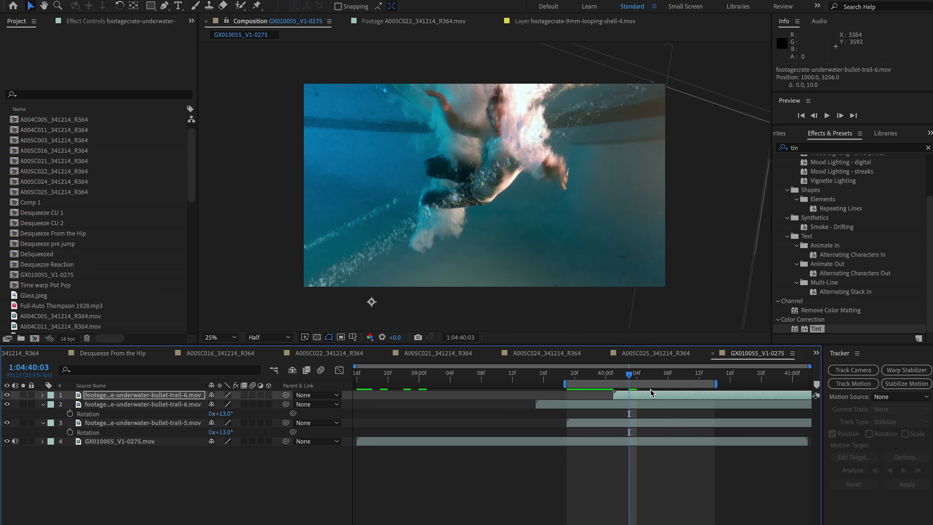